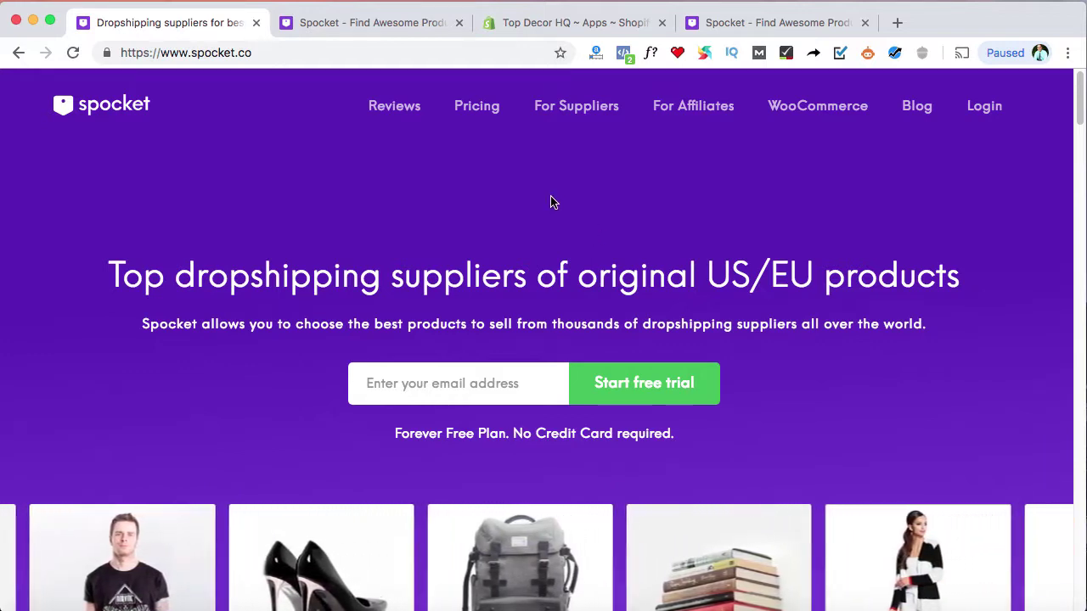
# Open the Spocket pricing page and examine the prices and features of the Basic, Pro and Empire plans.
pyautogui.click(468, 106)
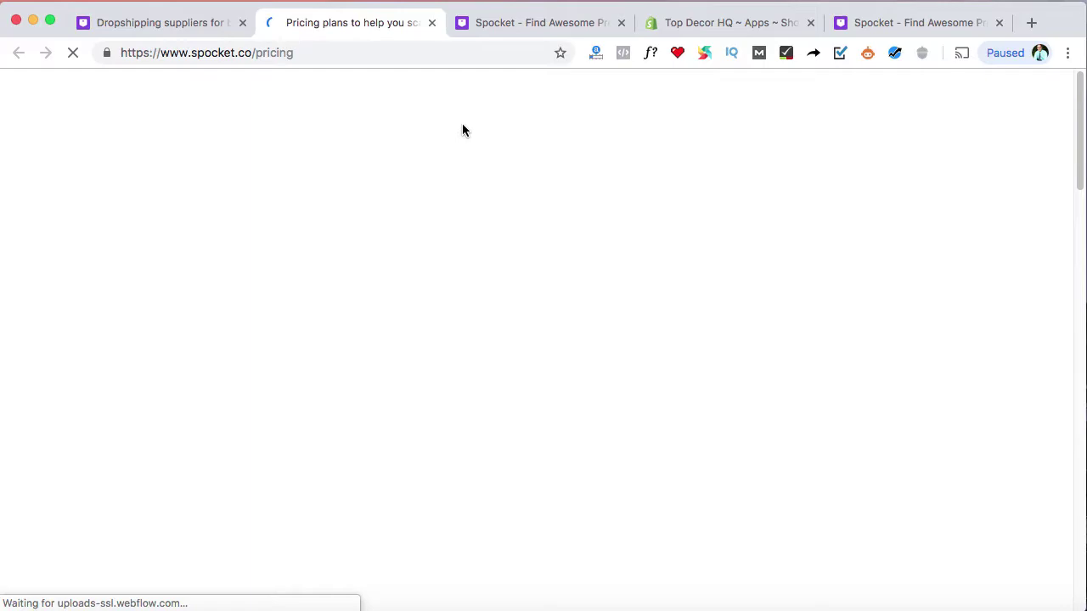
pyautogui.scroll(-4, 329, 204)
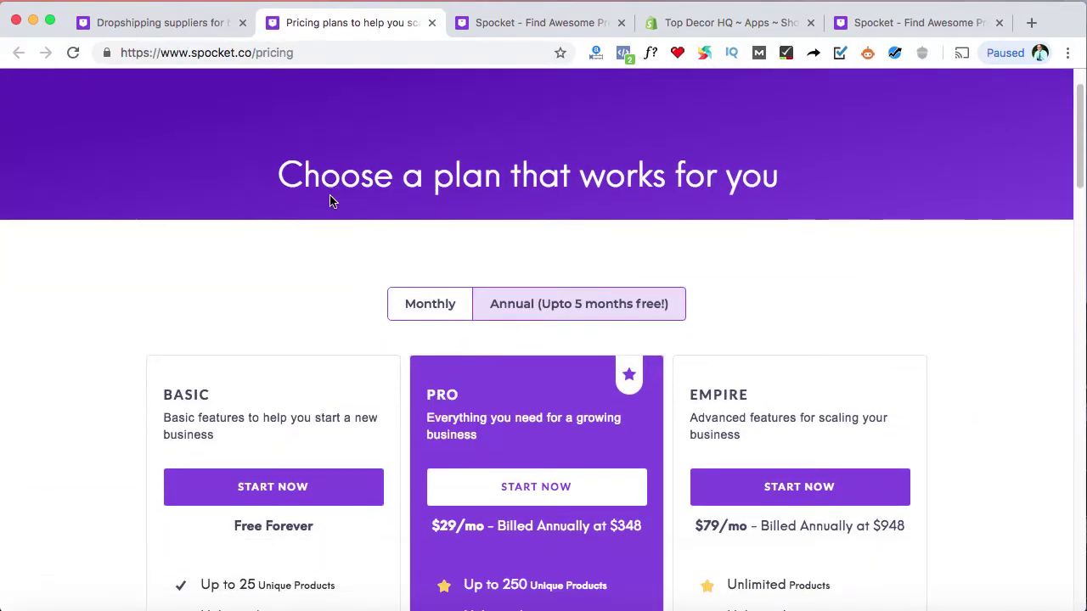
pyautogui.scroll(-1, 329, 215)
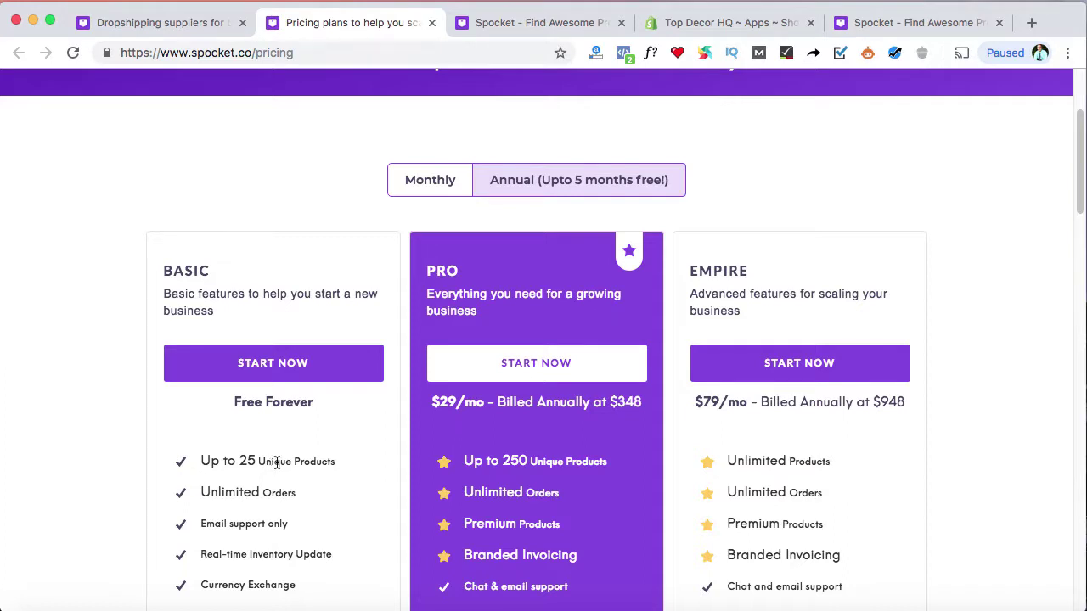
pyautogui.scroll(-1, 274, 465)
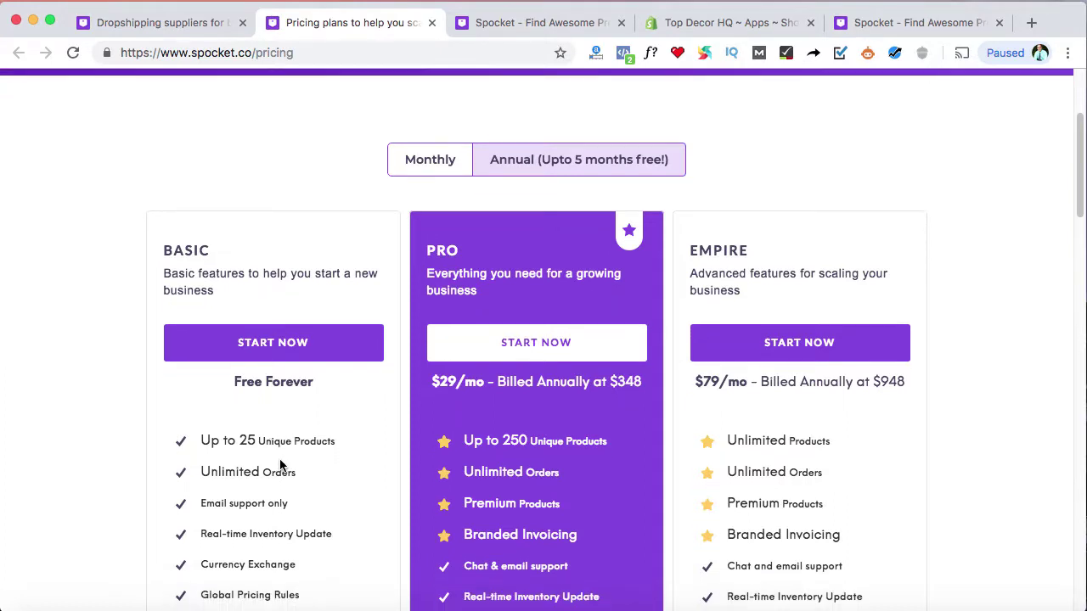
pyautogui.scroll(-1, 280, 466)
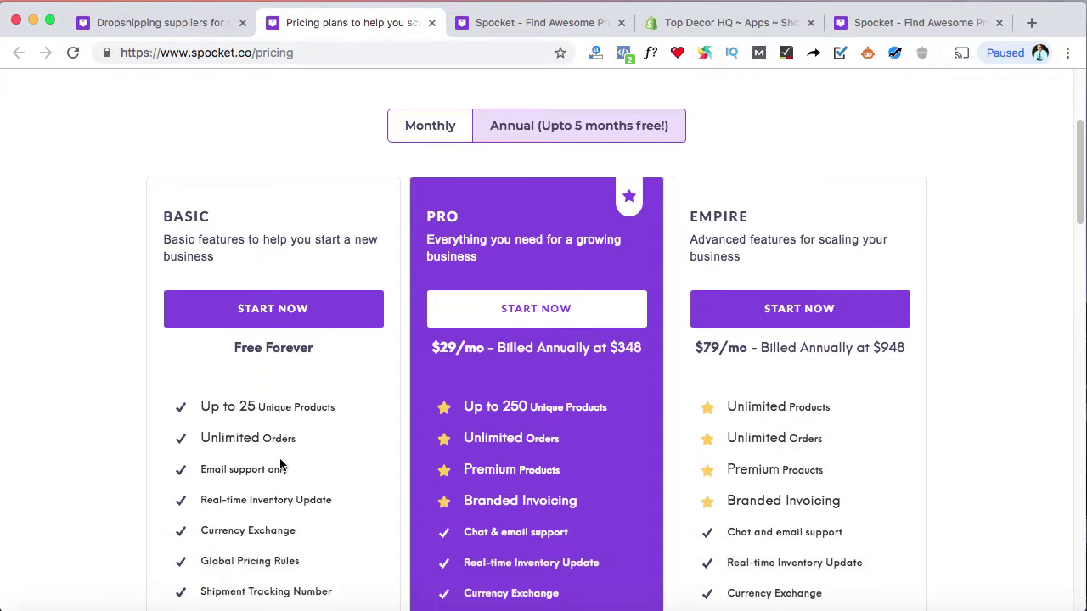
pyautogui.scroll(-2, 280, 466)
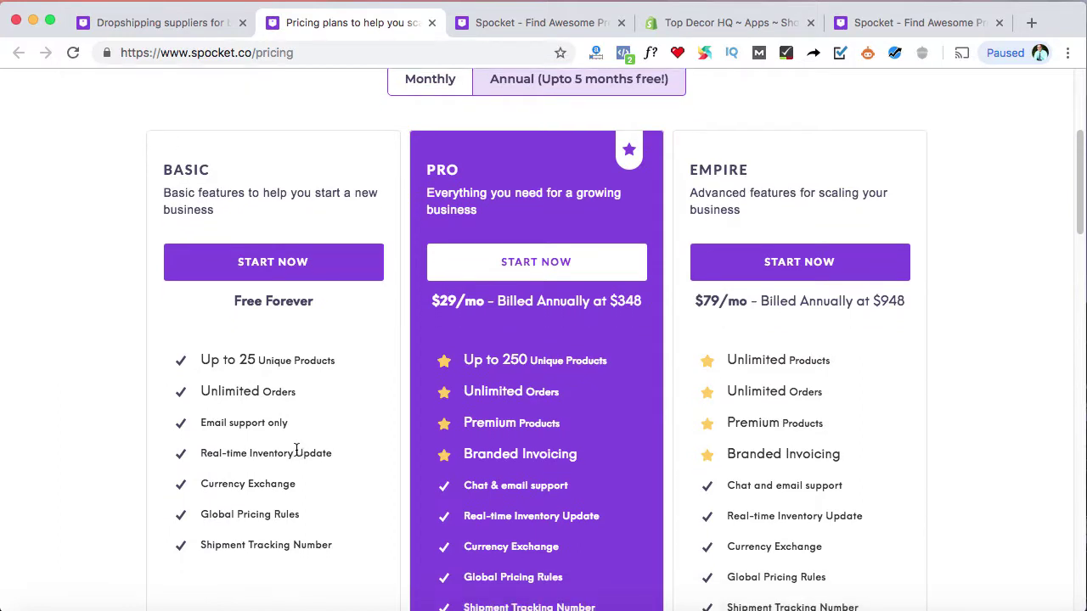
pyautogui.scroll(-1, 416, 336)
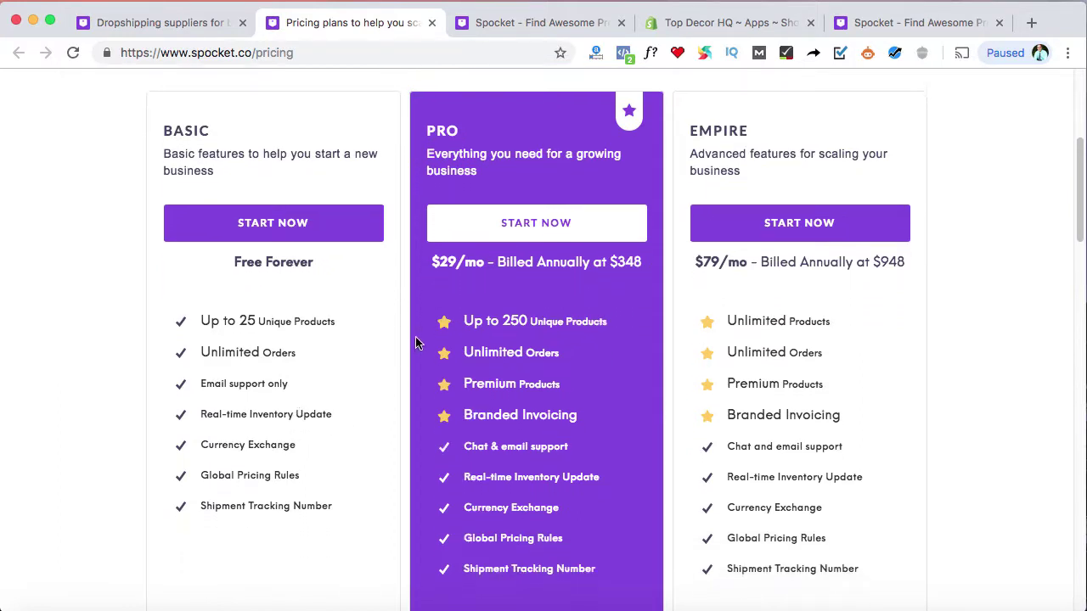
pyautogui.scroll(-1, 448, 439)
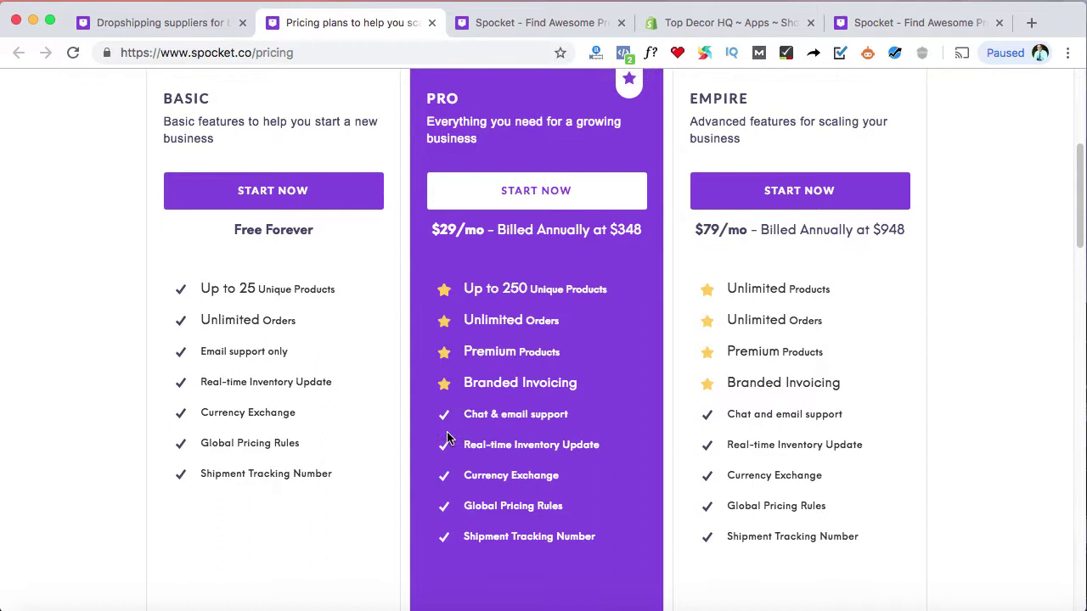
pyautogui.scroll(-1, 448, 439)
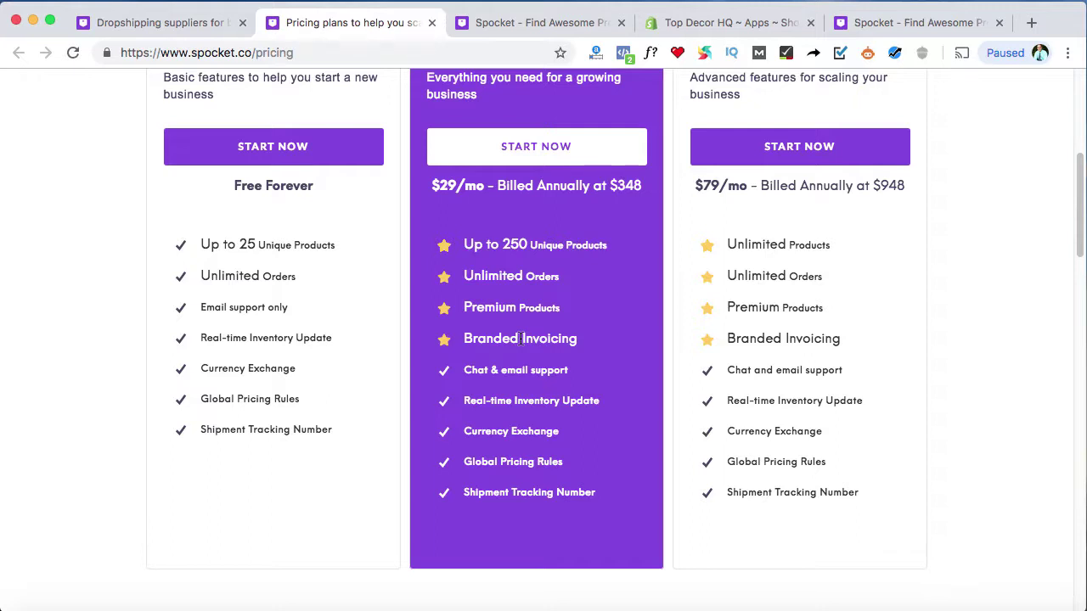
pyautogui.scroll(3, 468, 344)
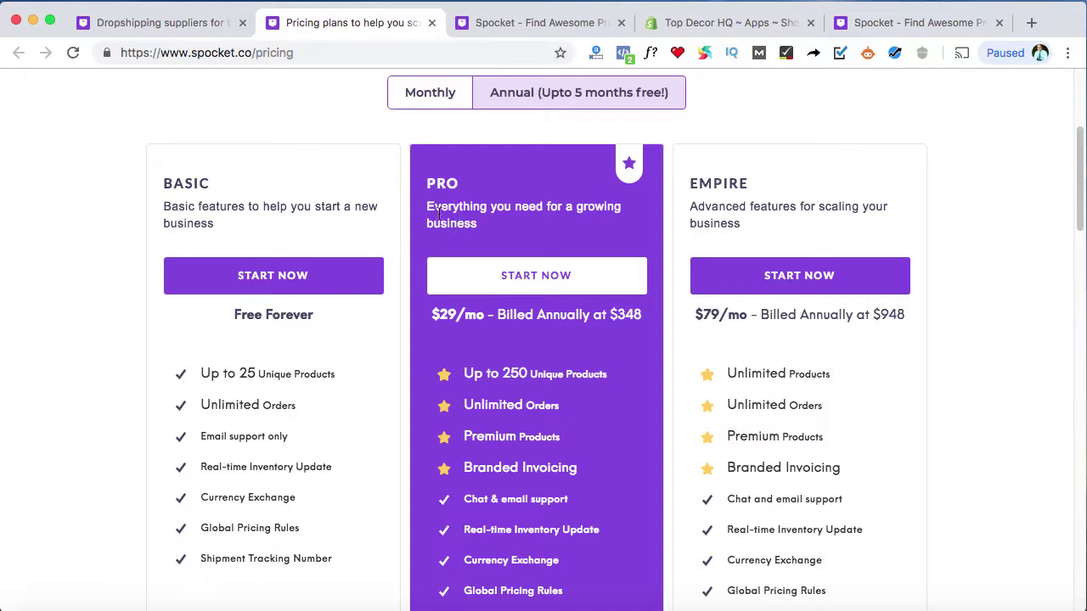
# Return to the Spocket homepage and switch to the already open product search page of the Spocket app.
pyautogui.click(200, 25)
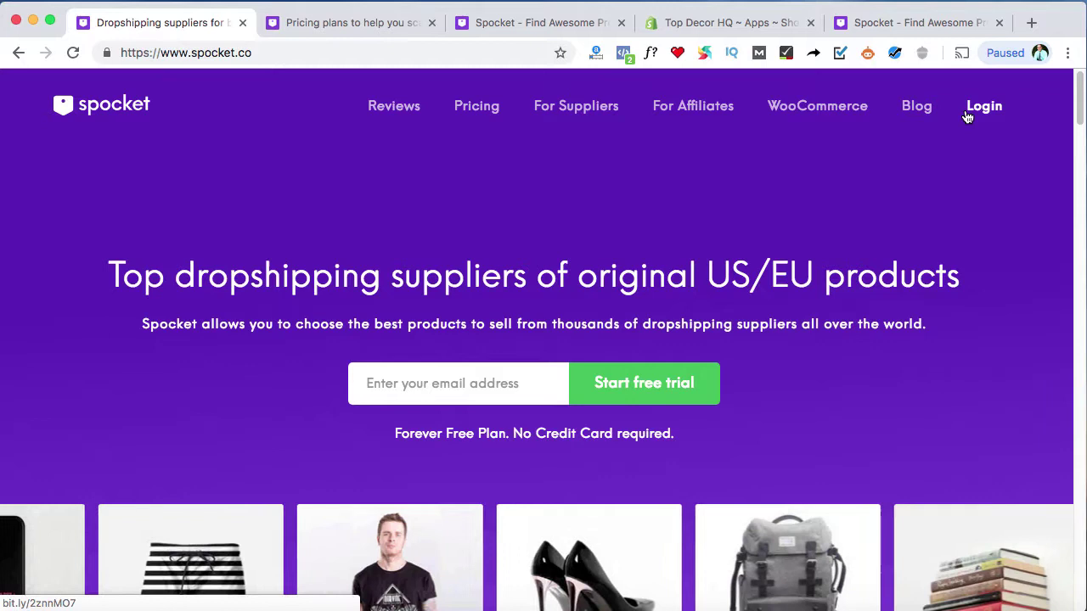
pyautogui.click(502, 24)
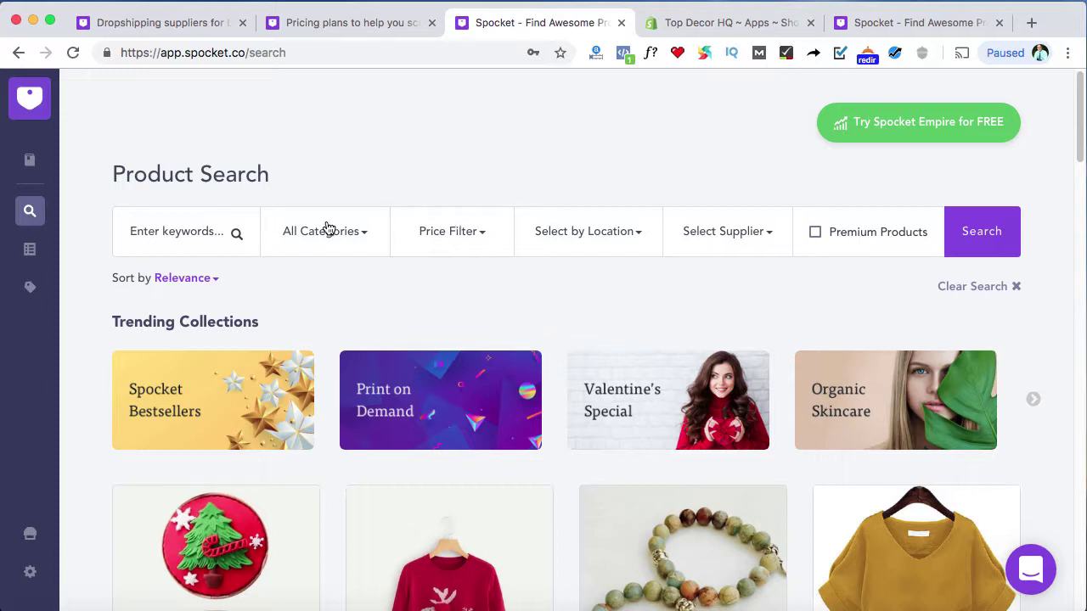
pyautogui.click(177, 231)
# Switch to the Shopify admin and open the Online Store's storefront in a new browser tab.
pyautogui.click(701, 25)
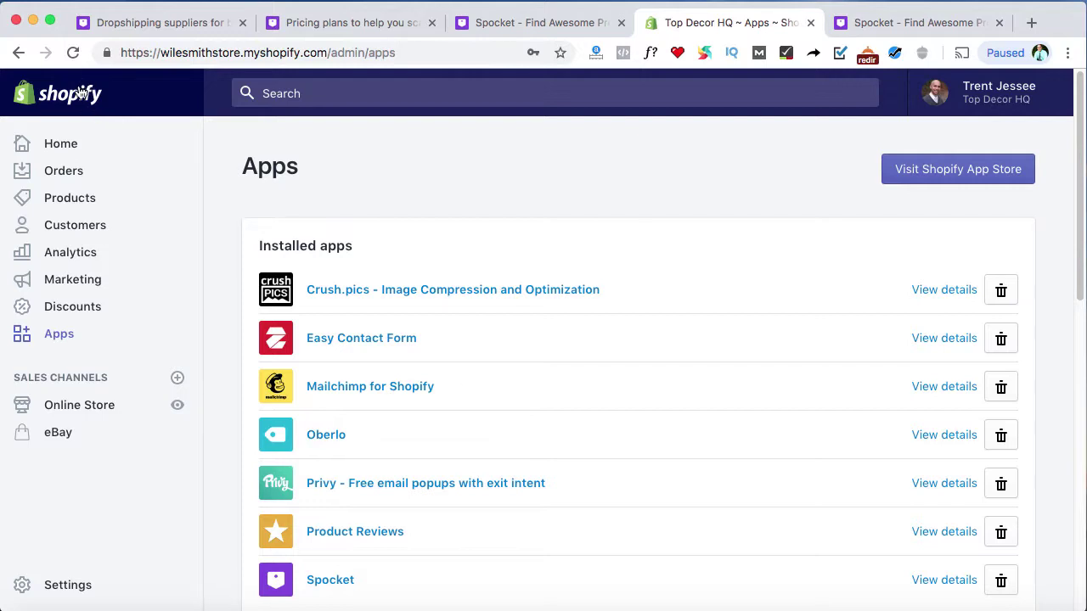
pyautogui.rightClick(177, 401)
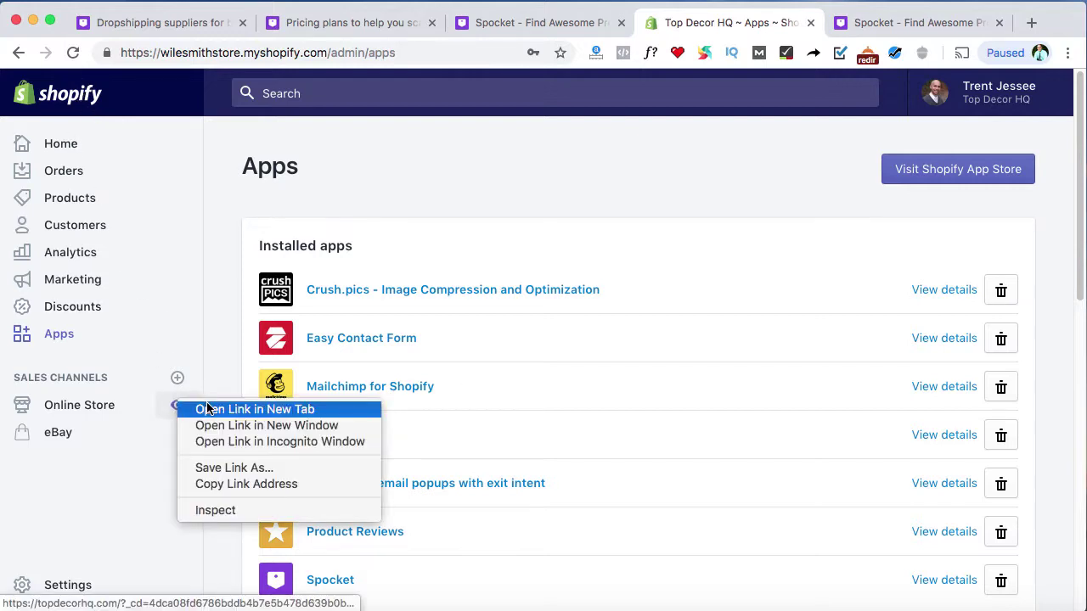
pyautogui.click(207, 410)
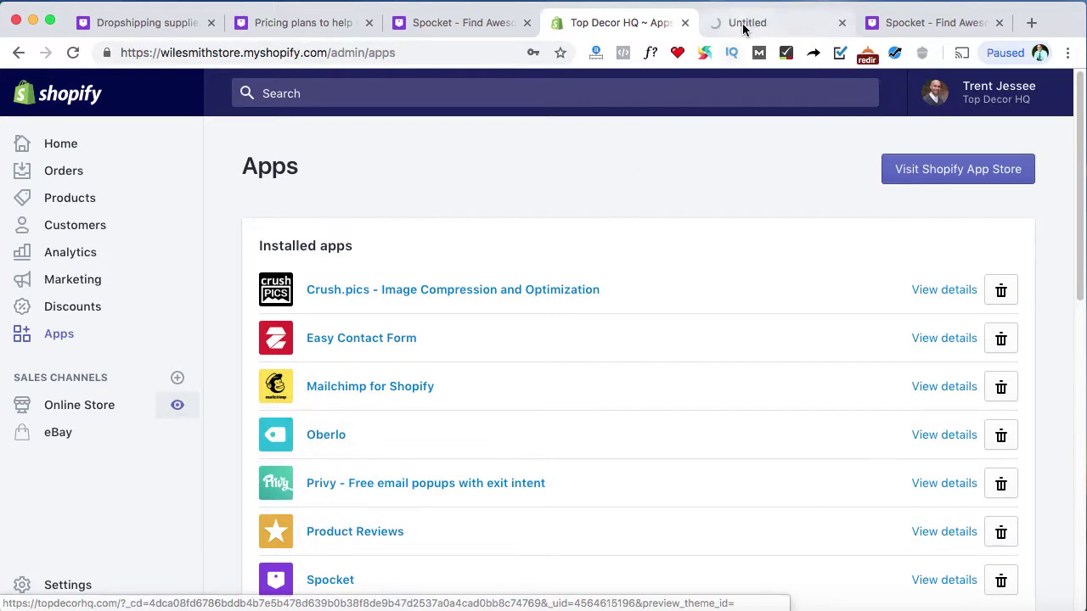
# Switch to the Spocket product search and search the catalogue for "chairs".
pyautogui.click(461, 25)
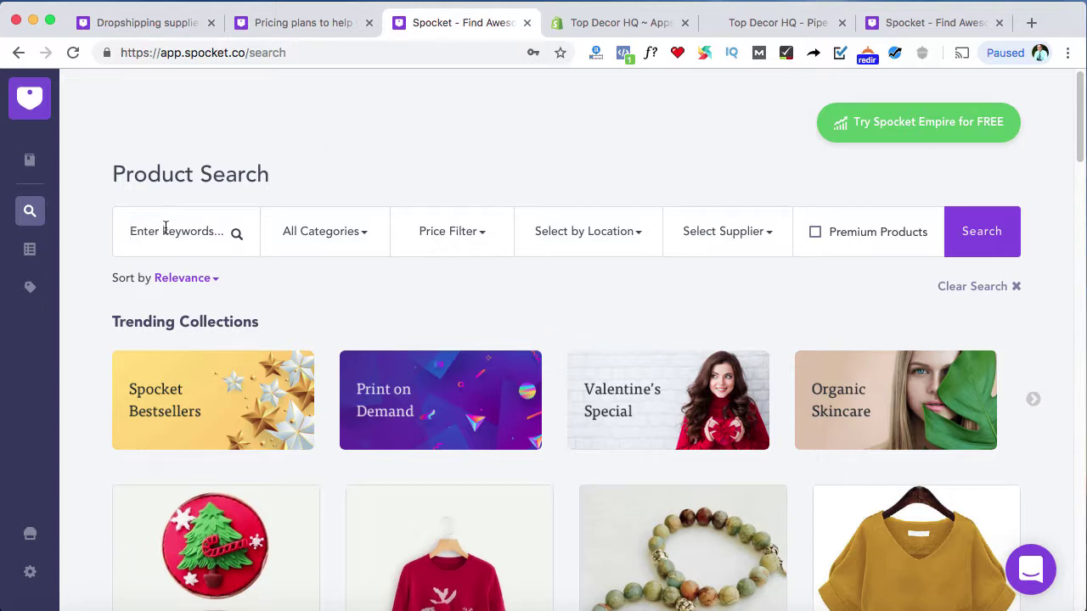
pyautogui.write('chairs')
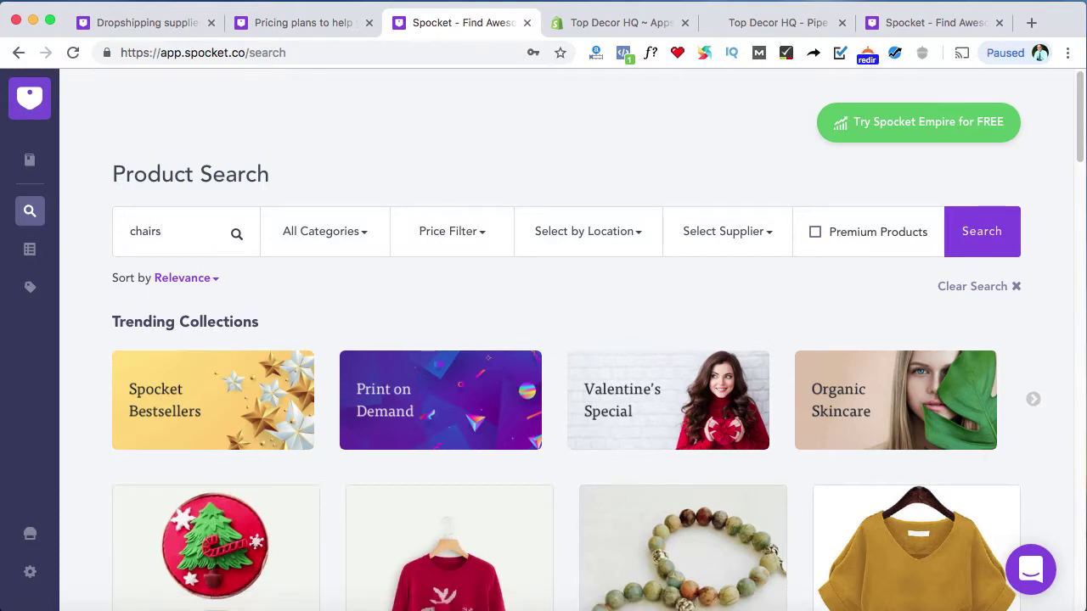
pyautogui.press('Return')
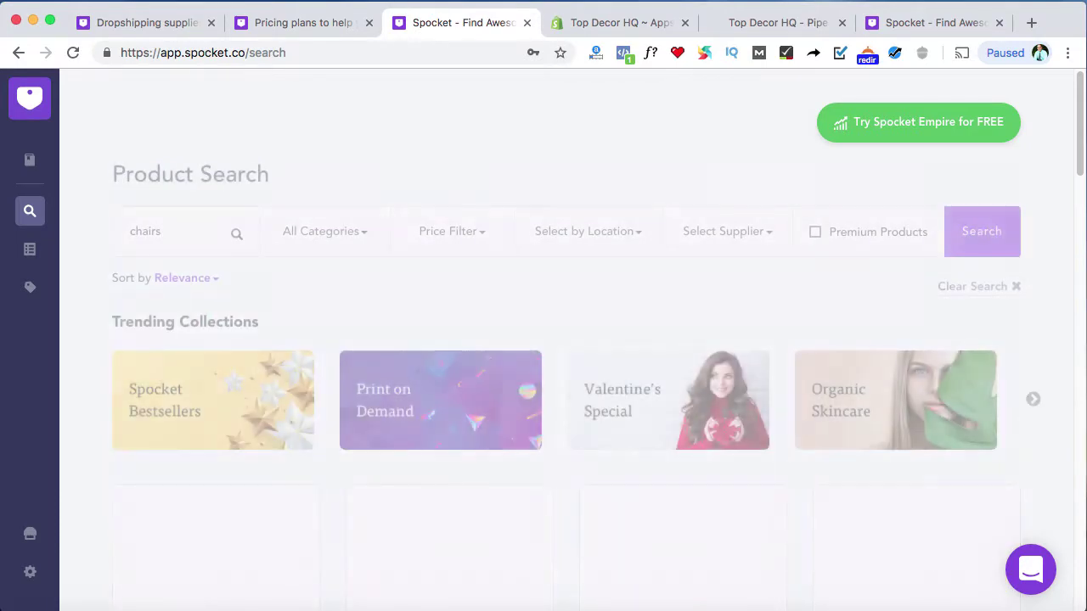
# Add the blue Living Room Accent Leisure chair by Silver Molly to the import list.
pyautogui.scroll(-3, 251, 304)
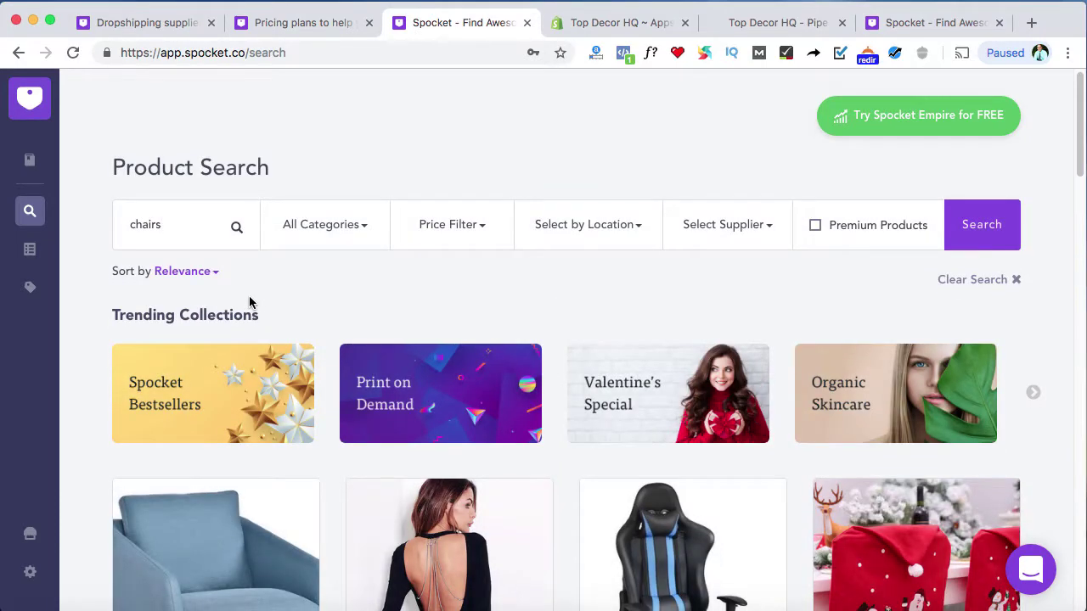
pyautogui.scroll(-1, 250, 304)
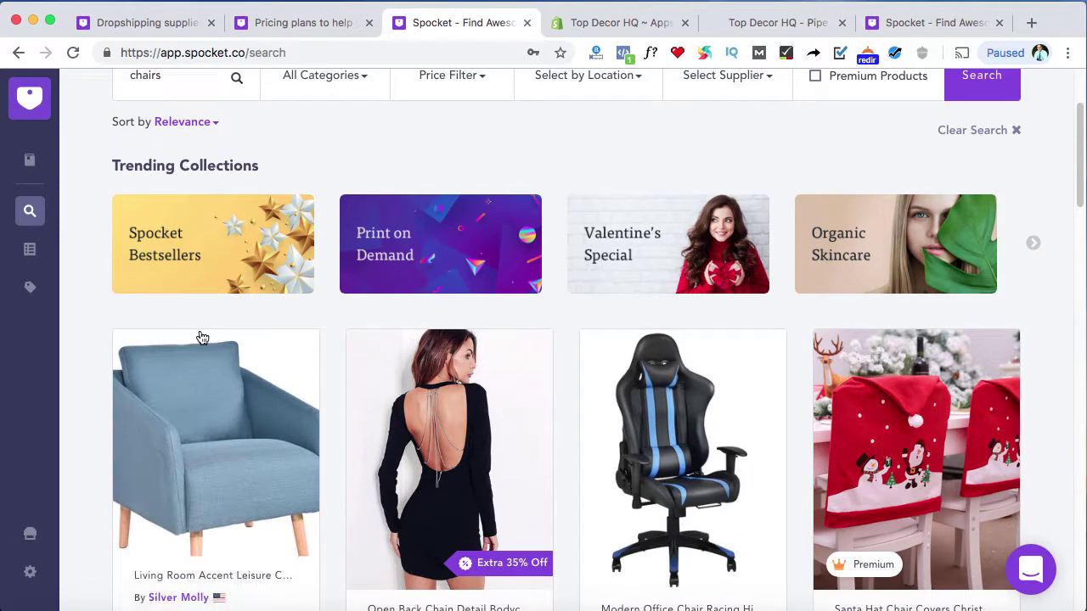
pyautogui.scroll(-2, 202, 338)
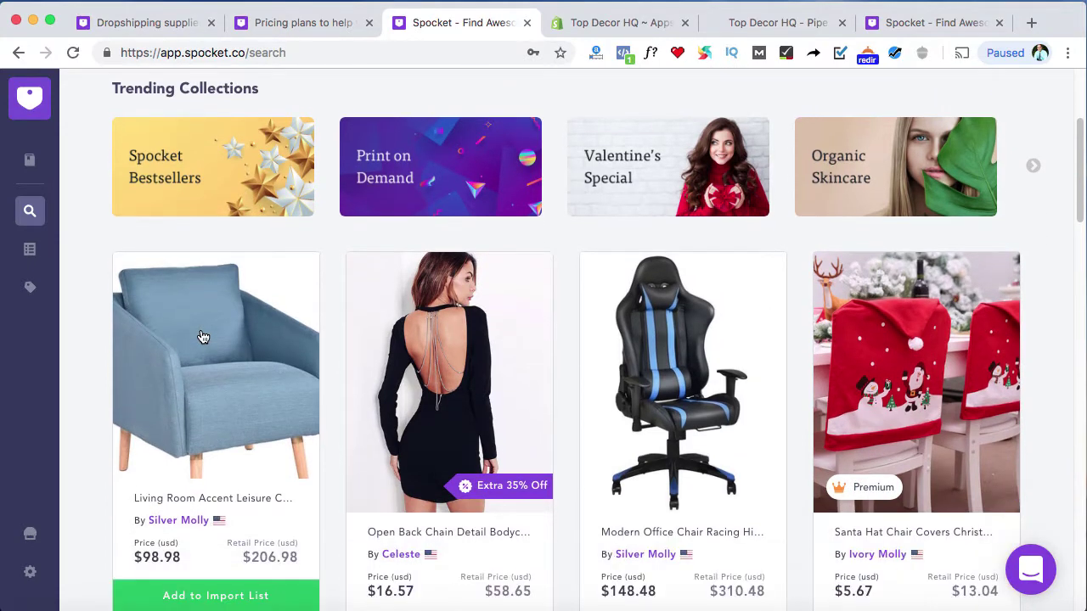
pyautogui.scroll(-1, 202, 338)
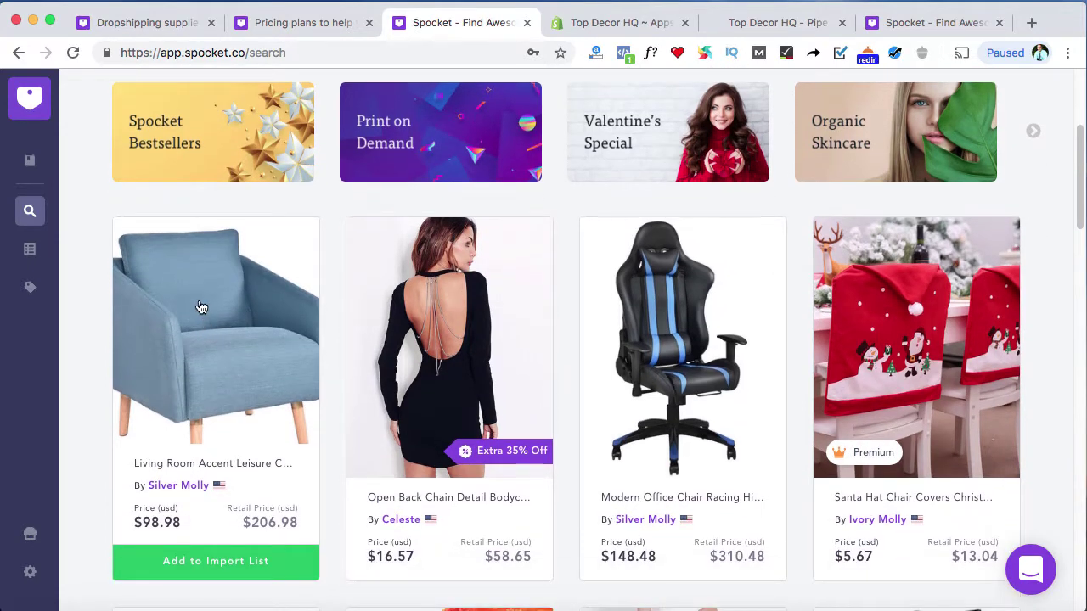
pyautogui.scroll(-1, 202, 332)
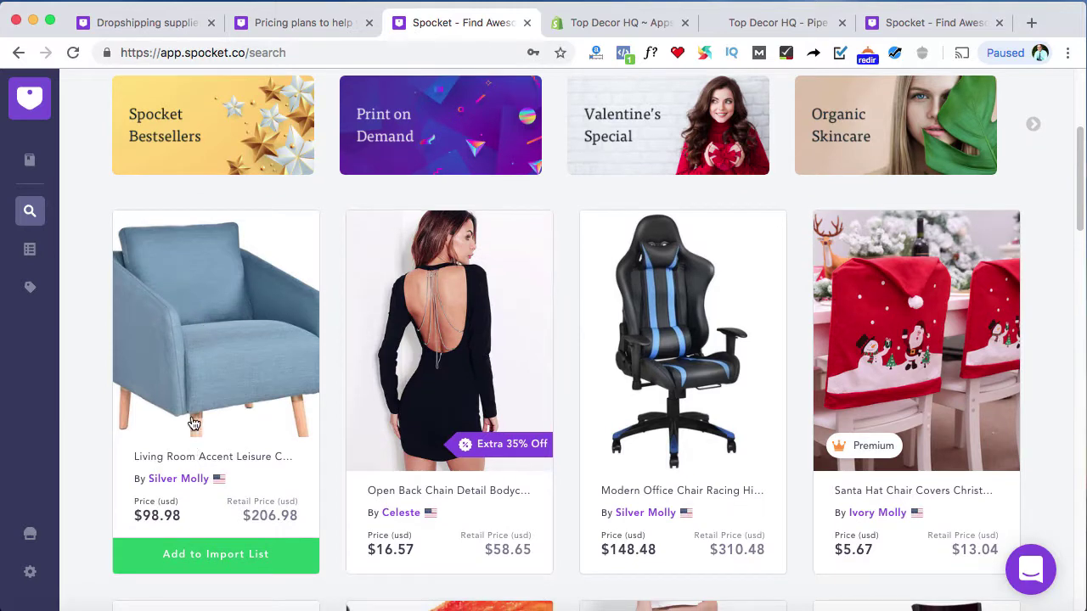
pyautogui.click(234, 562)
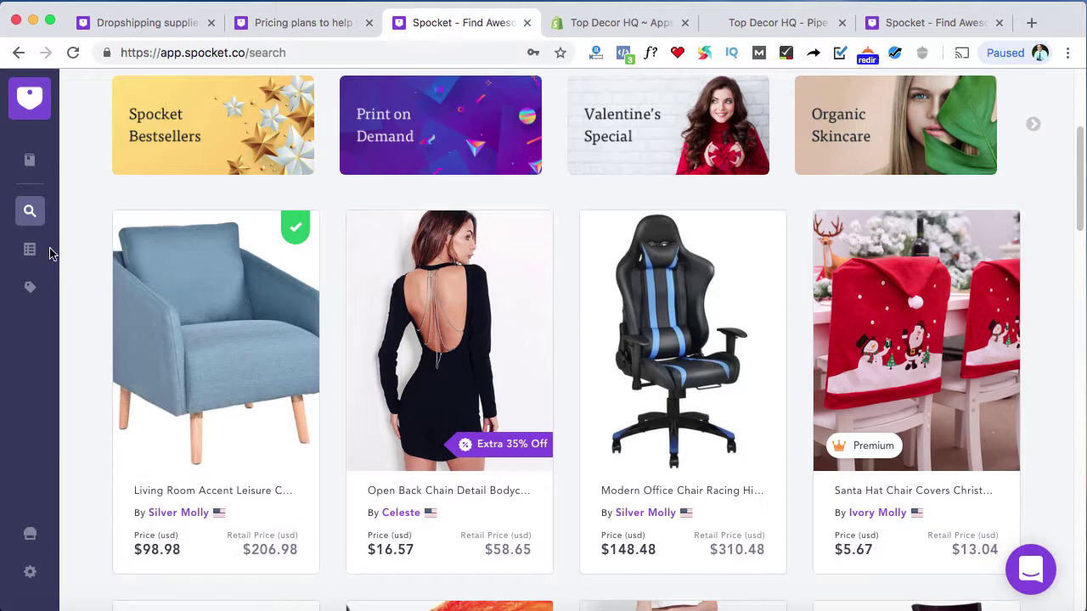
# Browse further through the chair results and add the Set of 2 Folding Chair Dining Chairs by Silver Molly to the import list.
pyautogui.moveTo(33, 250)
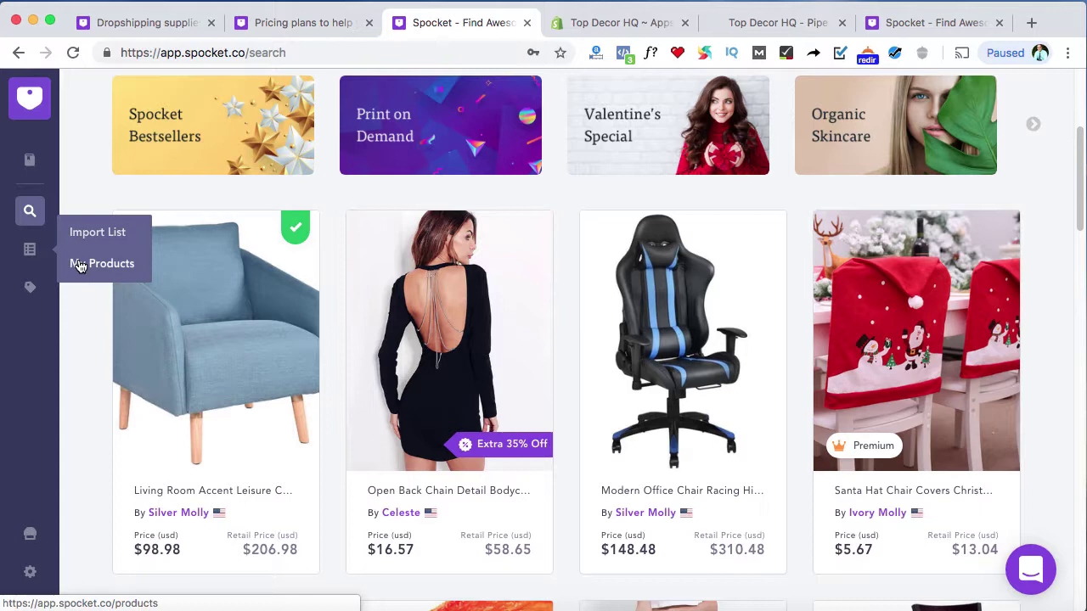
pyautogui.moveTo(695, 344)
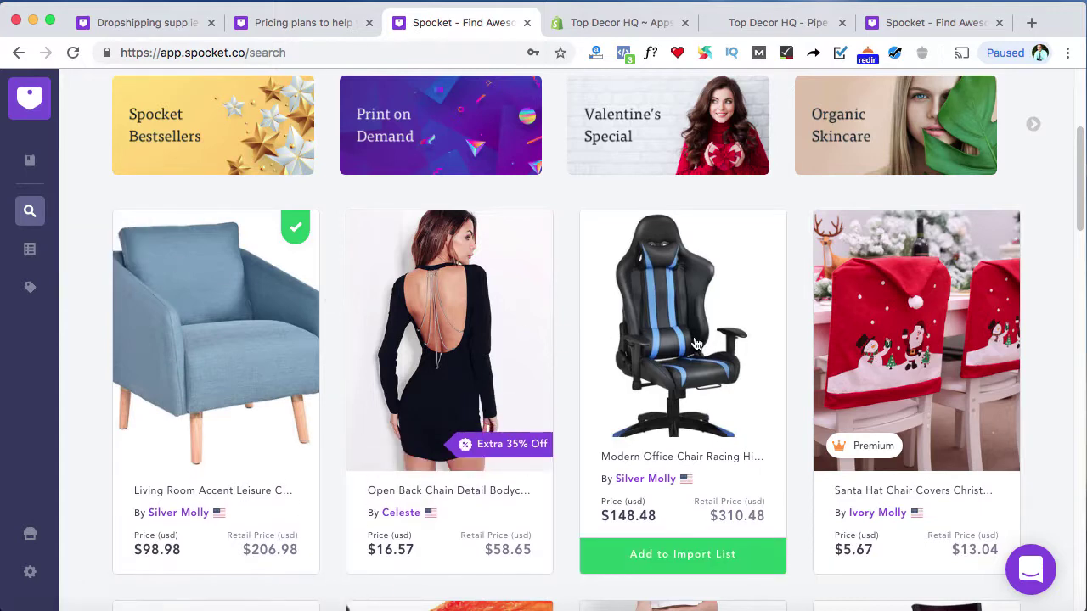
pyautogui.scroll(-1, 771, 342)
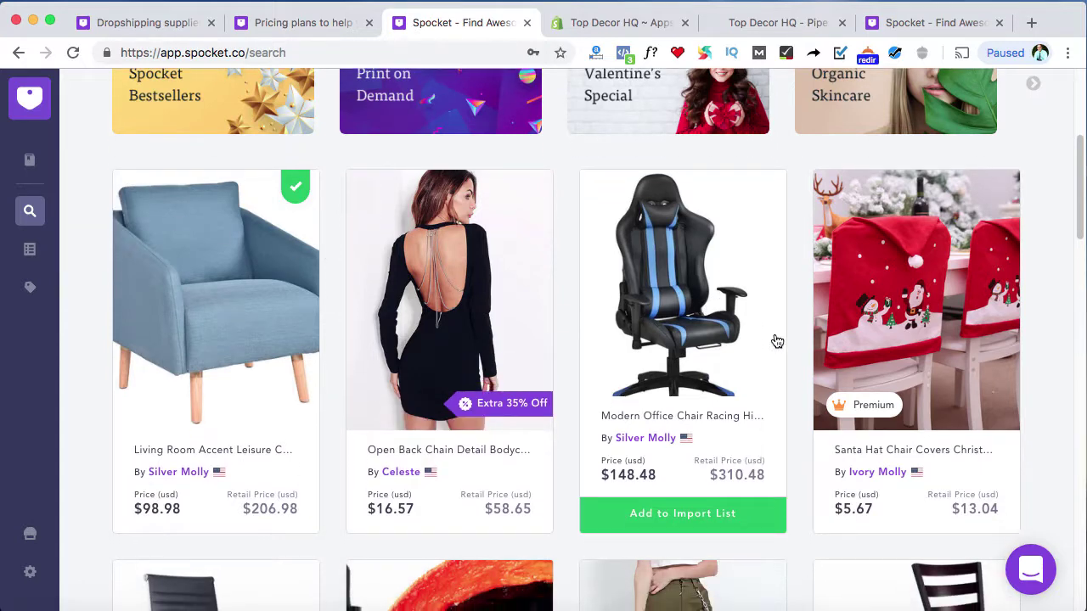
pyautogui.scroll(-3, 795, 350)
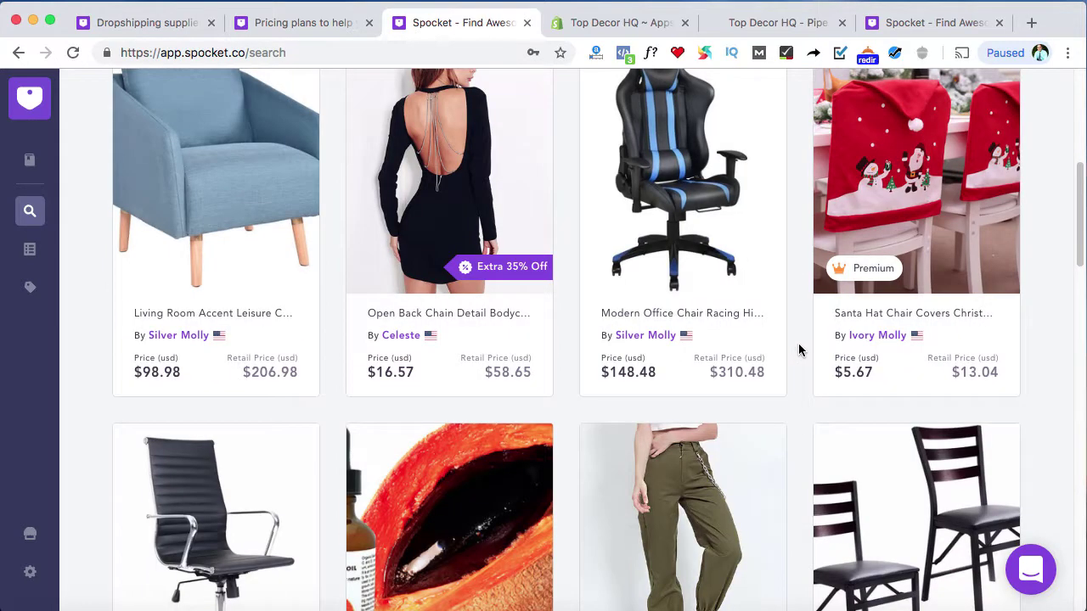
pyautogui.scroll(-3, 798, 344)
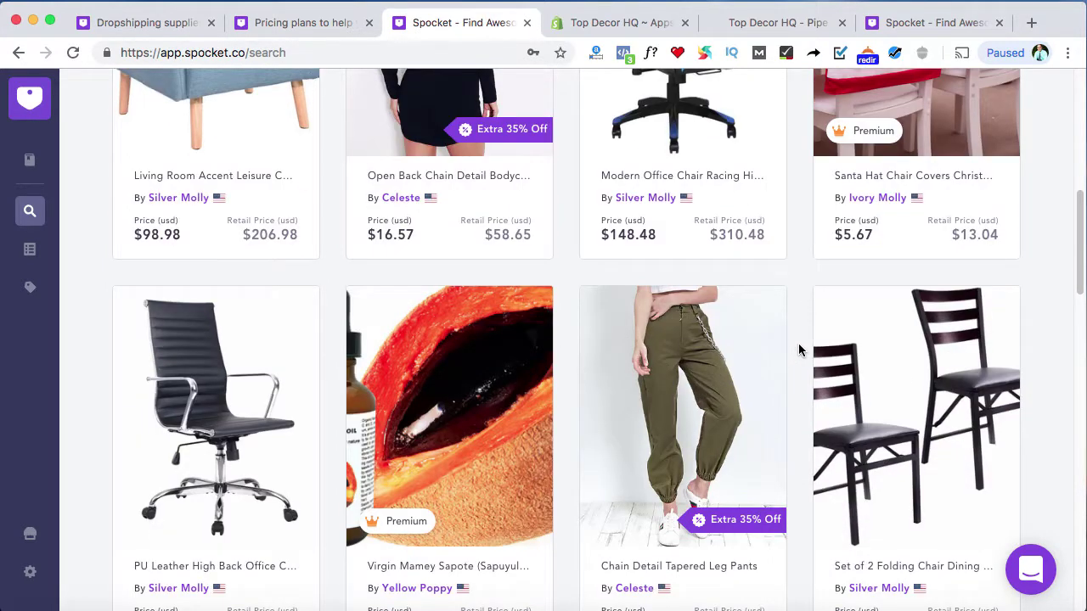
pyautogui.scroll(-1, 798, 350)
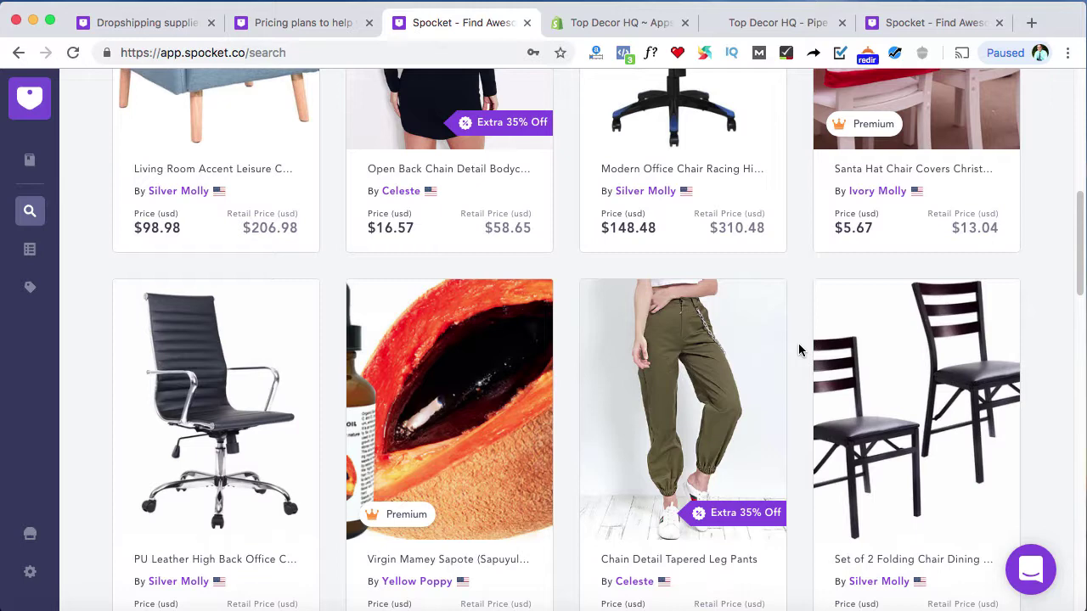
pyautogui.scroll(-1, 798, 348)
pyautogui.scroll(-3, 798, 348)
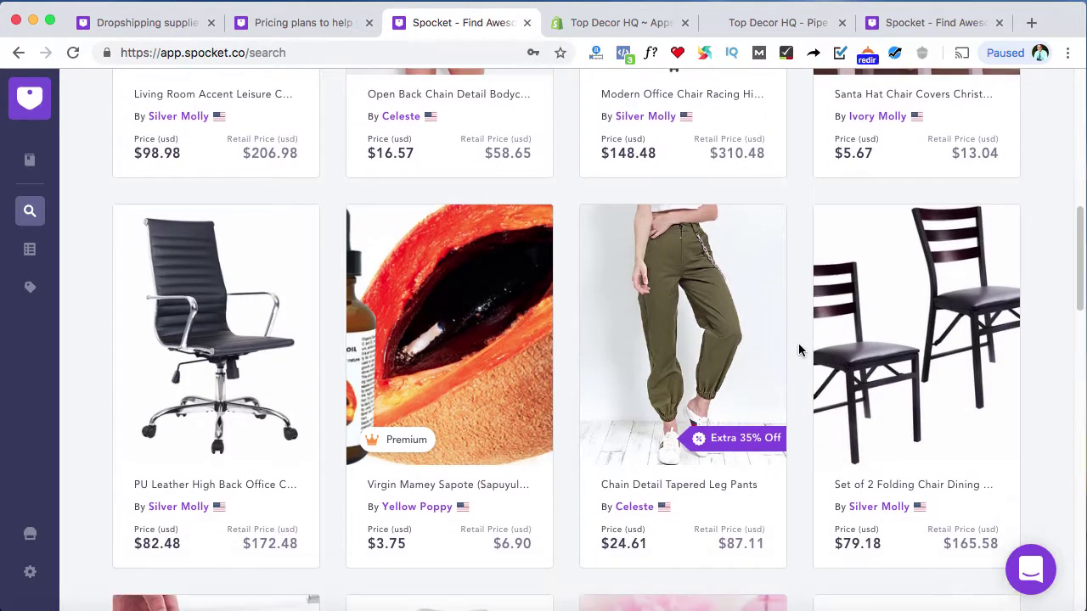
pyautogui.moveTo(875, 318)
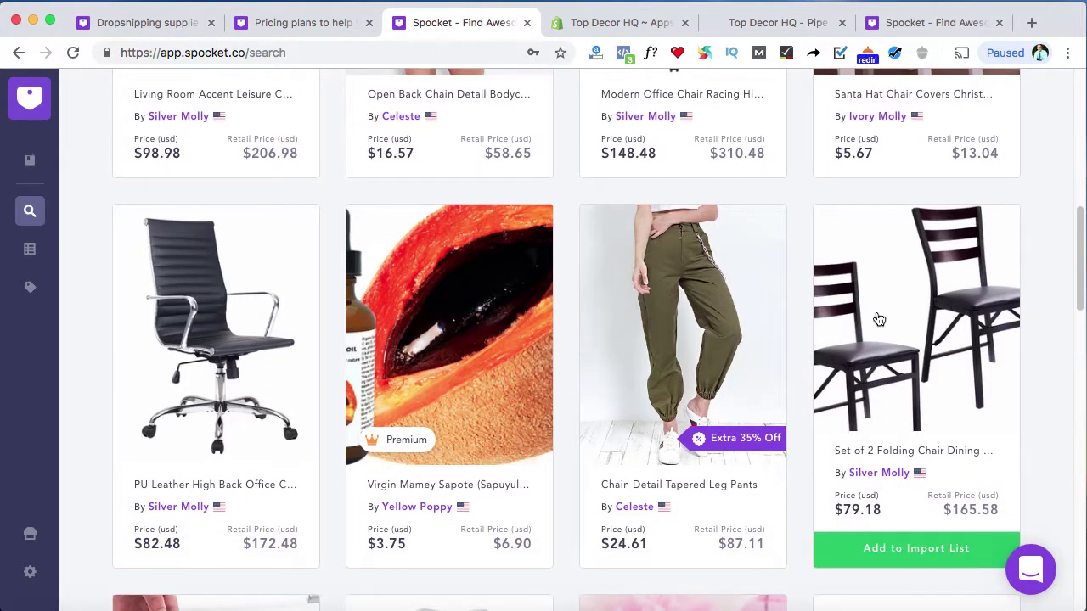
pyautogui.click(903, 550)
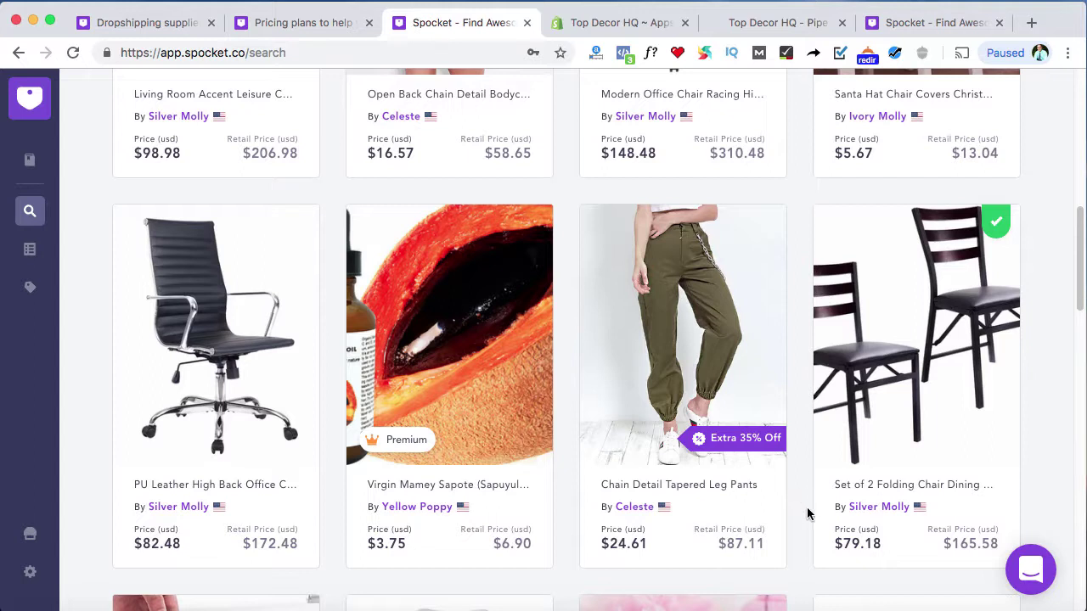
# Open the product details of the Set of 2 Folding Chair Dining Chairs.
pyautogui.moveTo(850, 548)
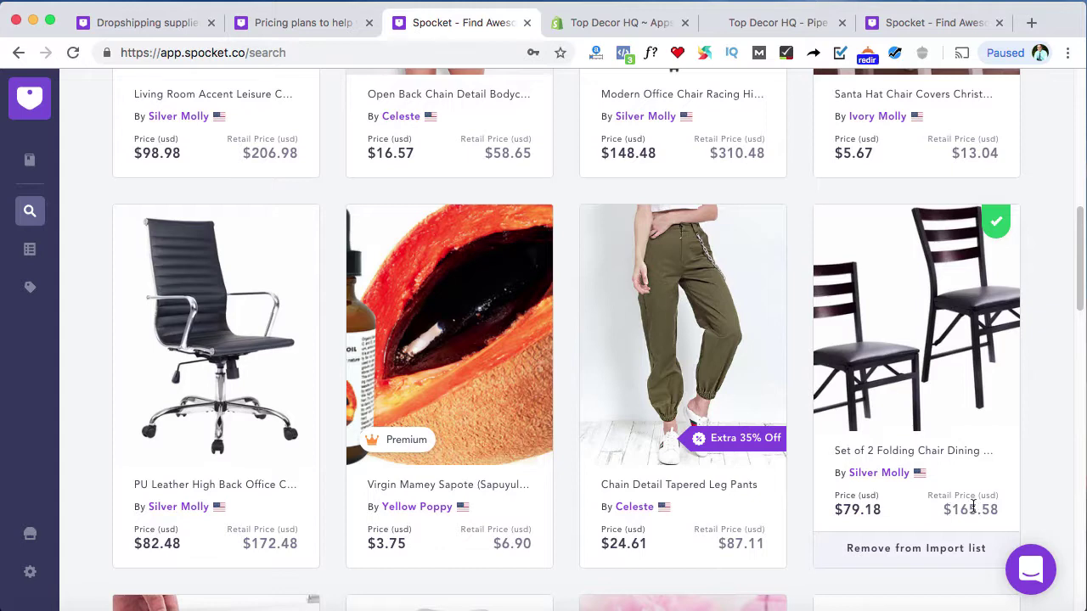
pyautogui.click(922, 383)
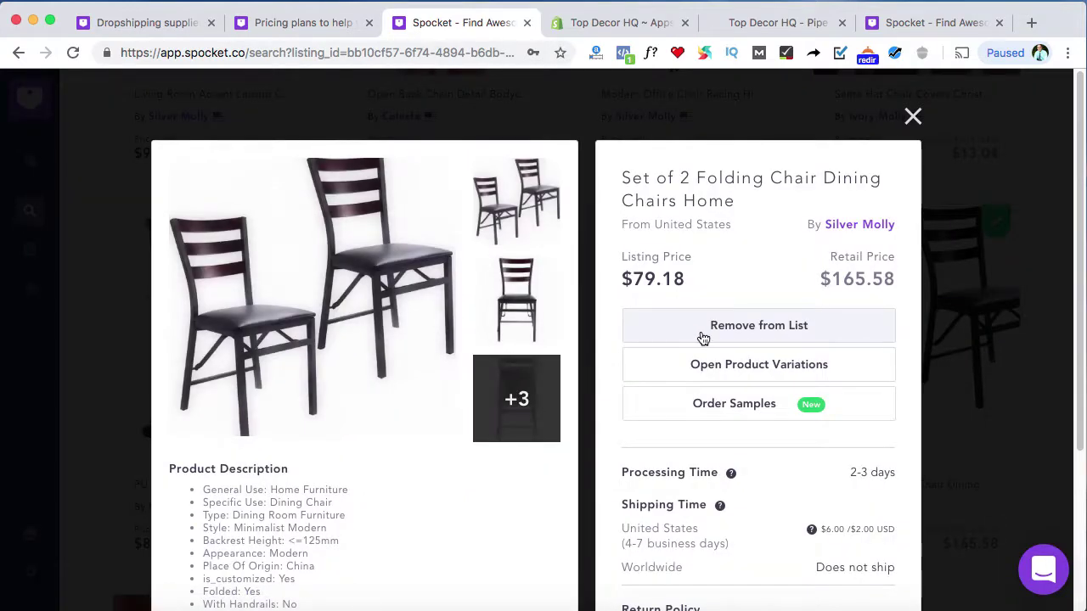
# Review the folding chair set's description, processing and shipping times, shipping cost and return policy, and close the product details.
pyautogui.scroll(-1, 645, 339)
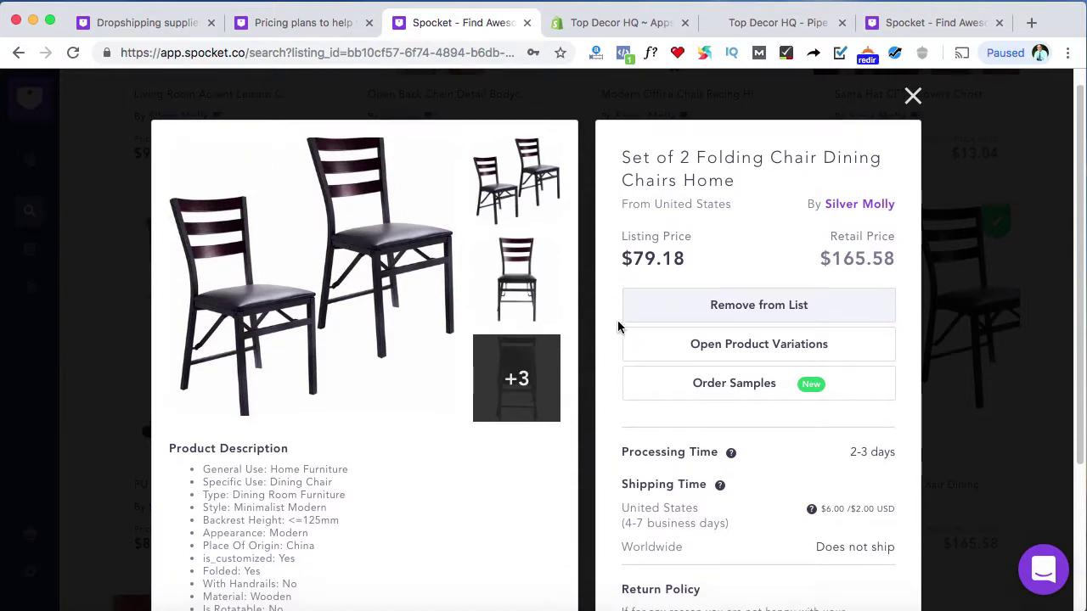
pyautogui.scroll(-2, 624, 328)
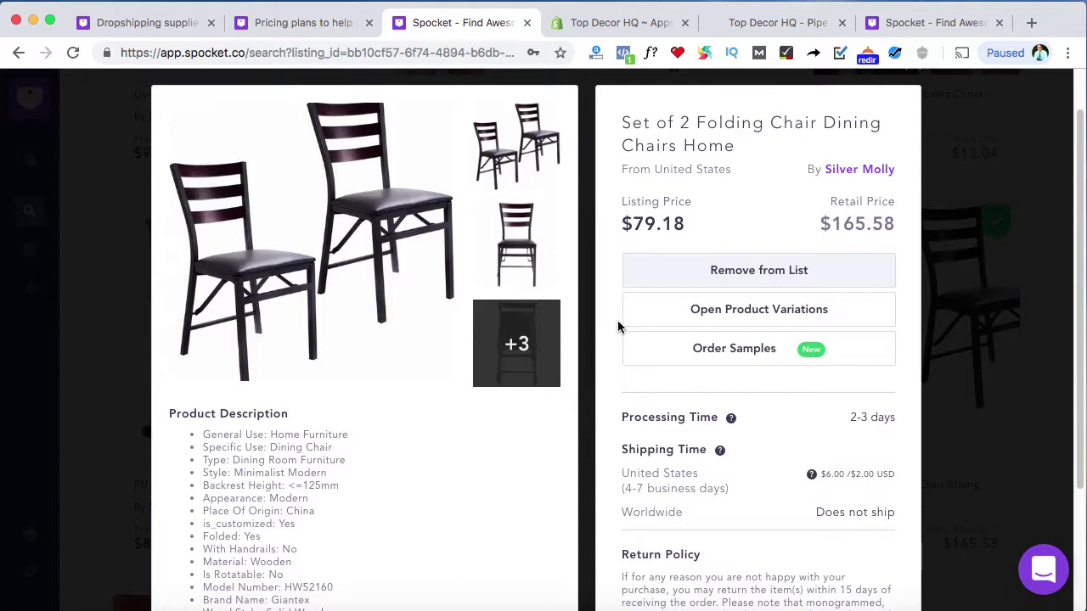
pyautogui.scroll(-1, 618, 327)
pyautogui.scroll(-4, 618, 327)
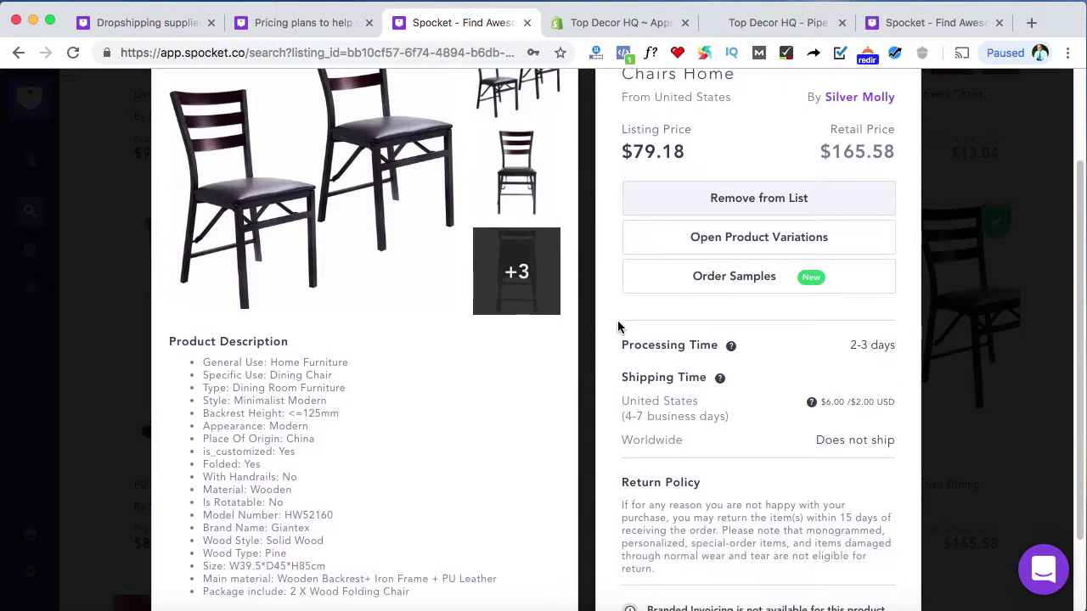
pyautogui.scroll(-2, 619, 327)
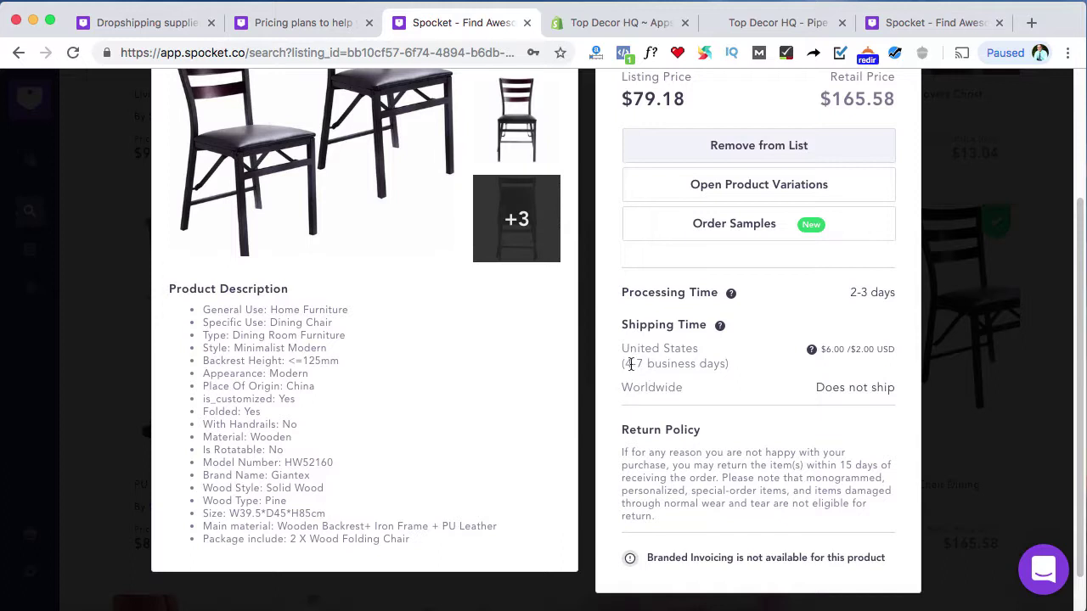
pyautogui.moveTo(630, 363); pyautogui.dragTo(730, 365)
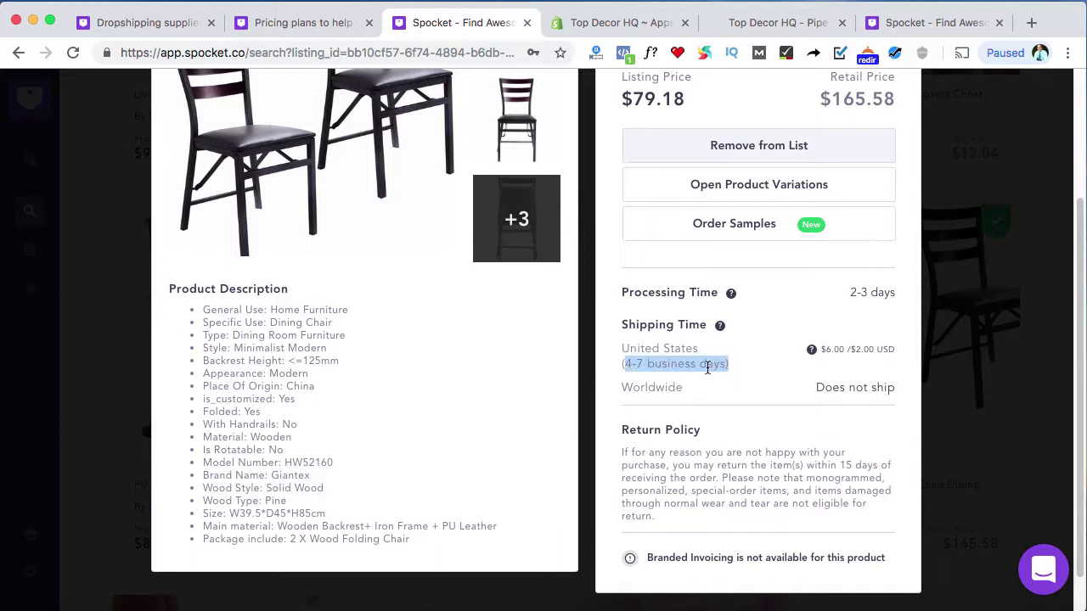
pyautogui.click(740, 361)
pyautogui.scroll(1, 739, 357)
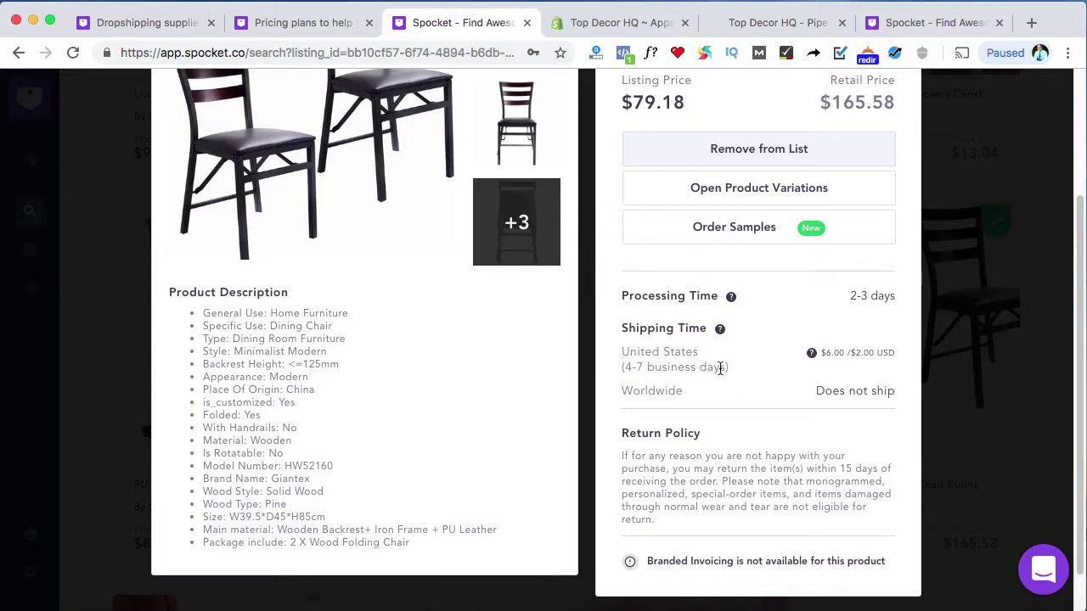
pyautogui.moveTo(833, 355)
pyautogui.scroll(1, 721, 463)
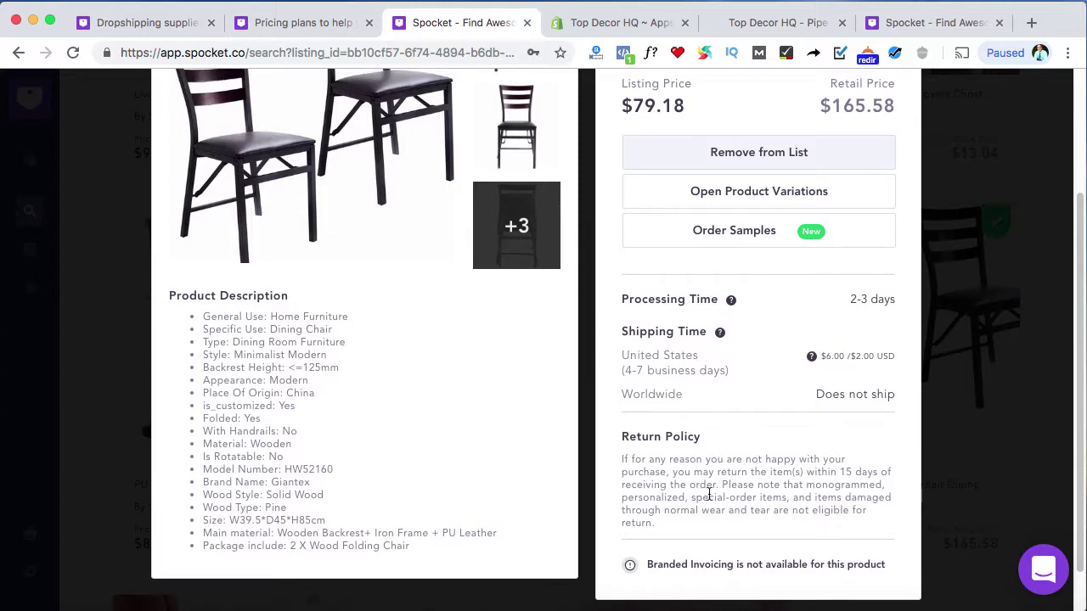
pyautogui.scroll(2, 705, 494)
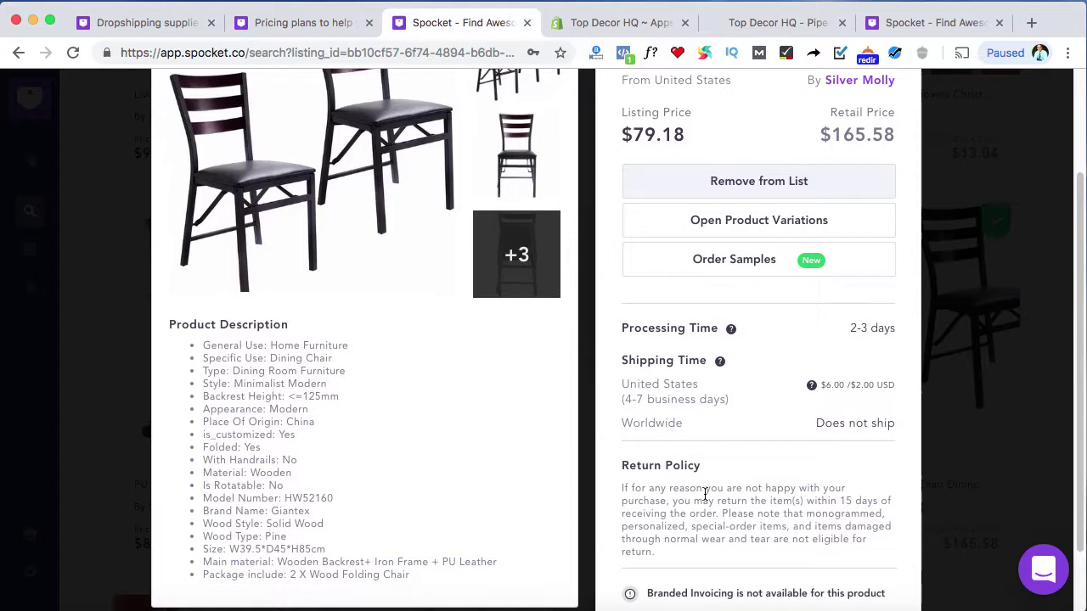
pyautogui.scroll(5, 705, 494)
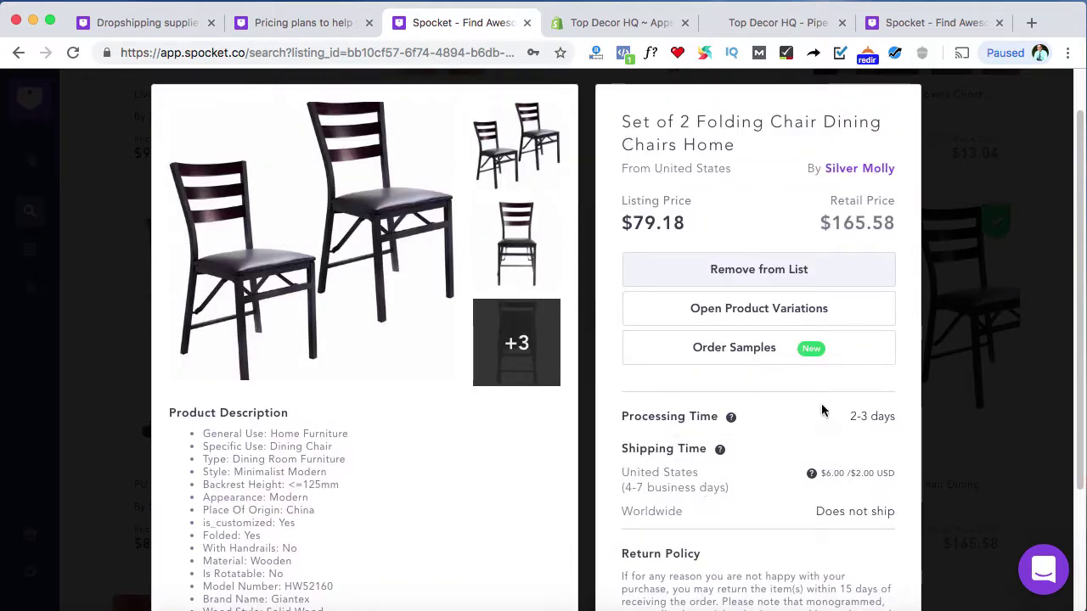
pyautogui.click(1004, 379)
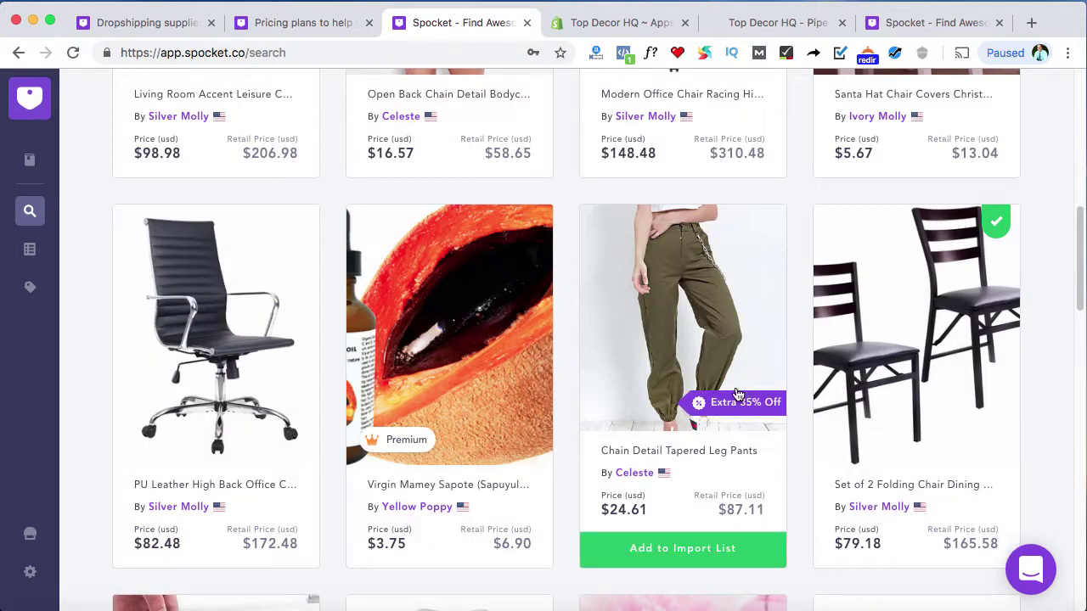
# Restrict the "chairs" search results to premium products.
pyautogui.scroll(10, 606, 315)
pyautogui.scroll(12, 581, 321)
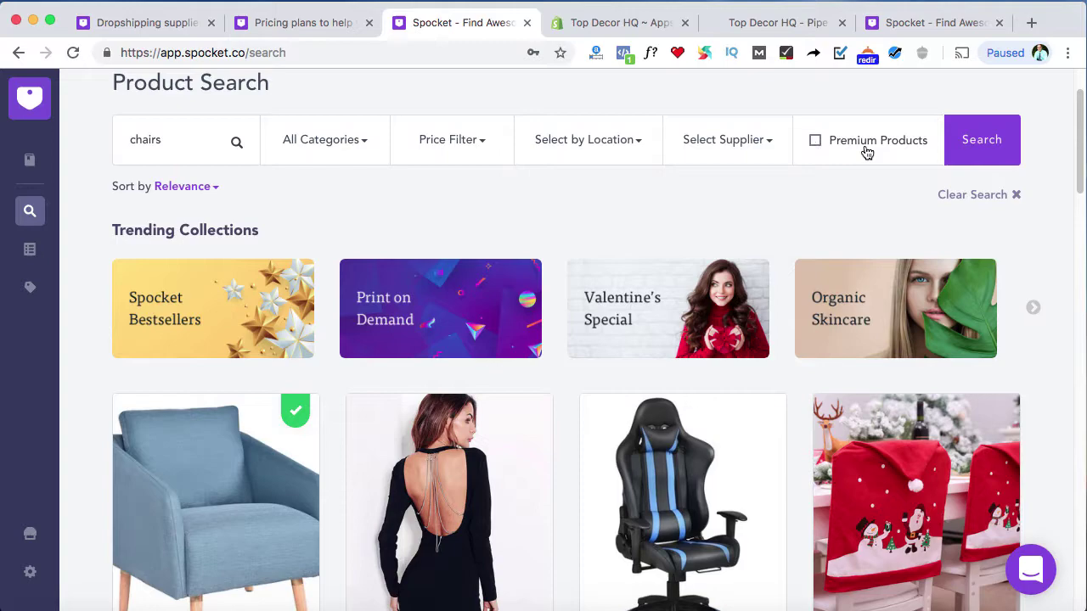
pyautogui.click(815, 142)
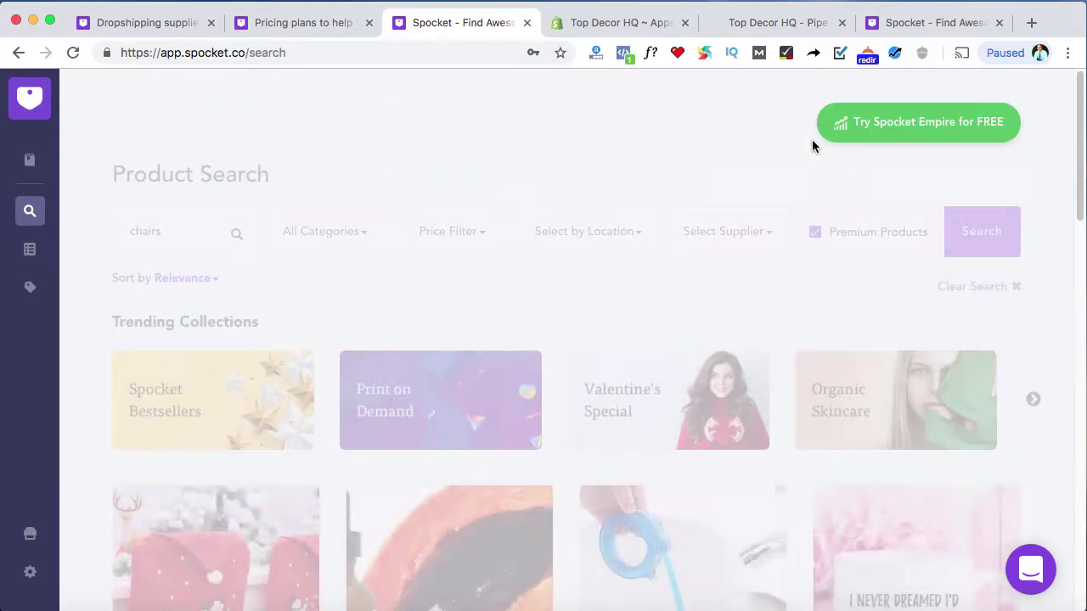
# Browse the premium product results for "chairs", examining the product types, suppliers and prices, and return to the search filters.
pyautogui.scroll(-10, 646, 294)
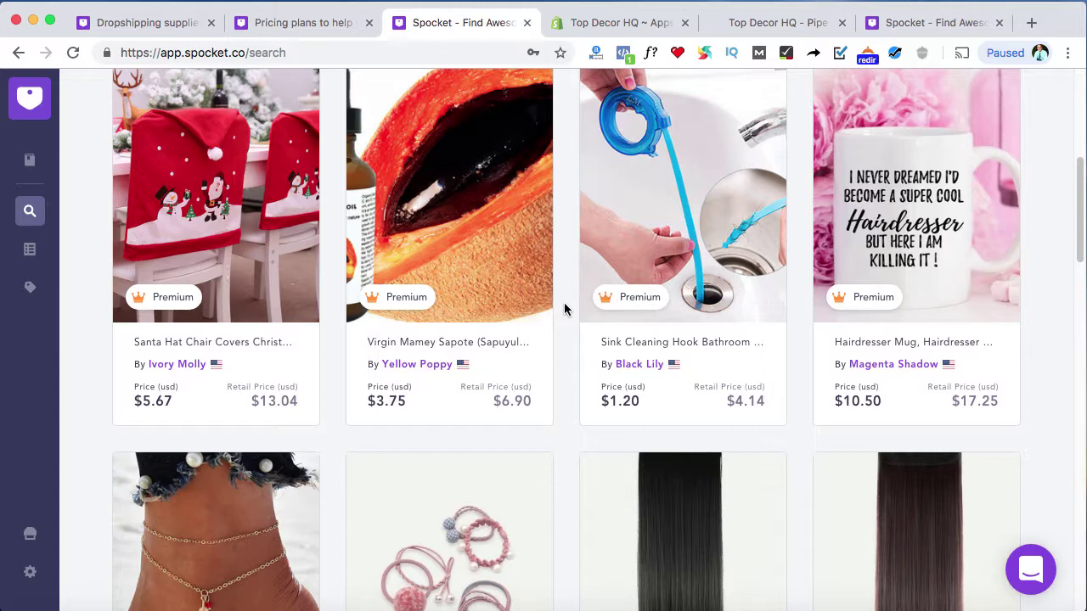
pyautogui.scroll(-1, 564, 309)
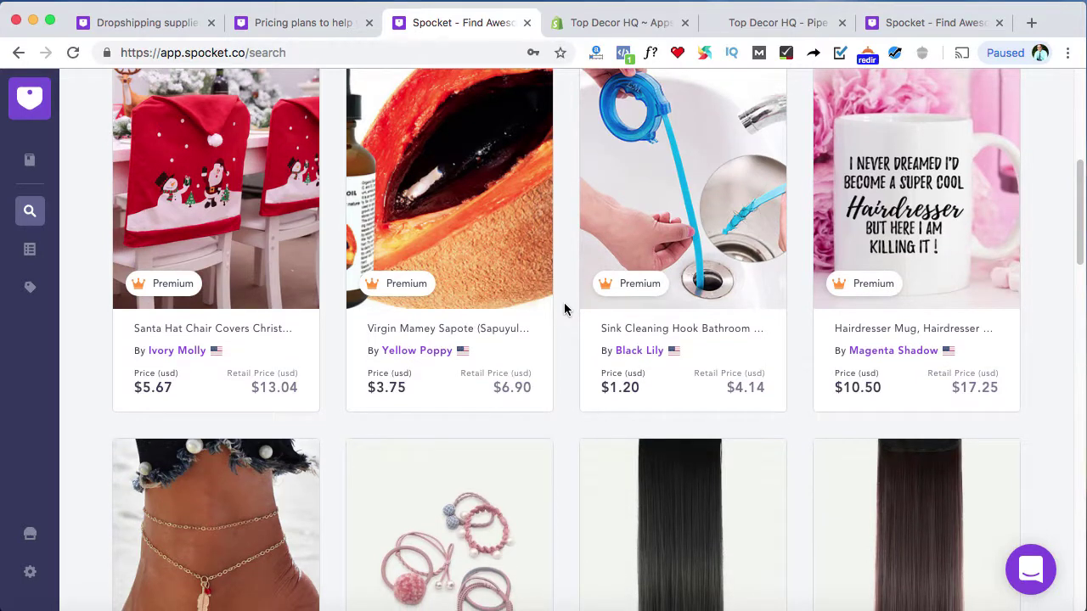
pyautogui.scroll(-2, 564, 309)
pyautogui.scroll(-5, 564, 309)
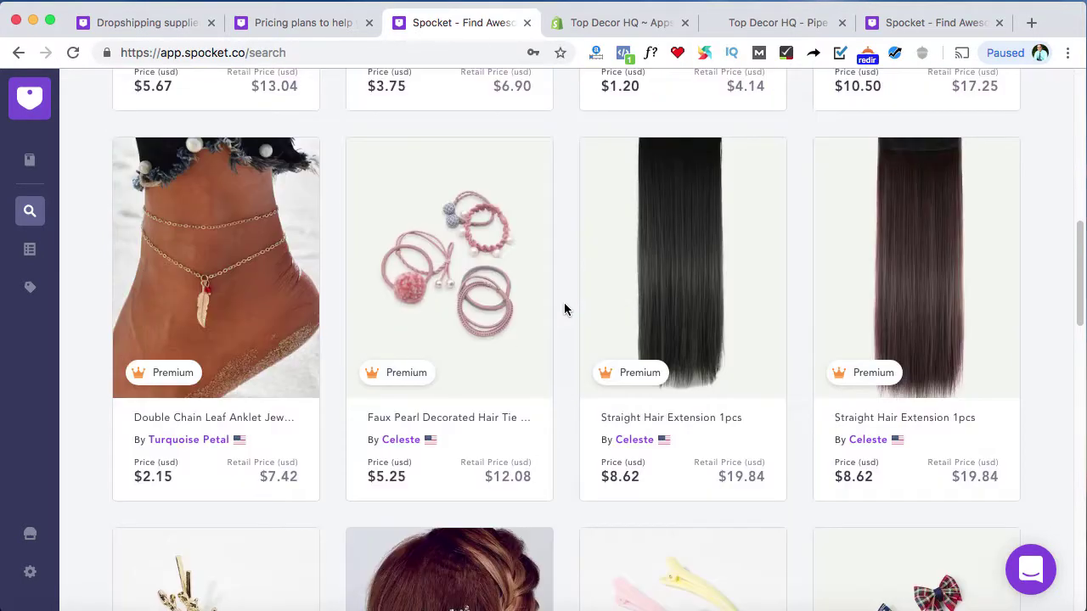
pyautogui.scroll(-1, 564, 309)
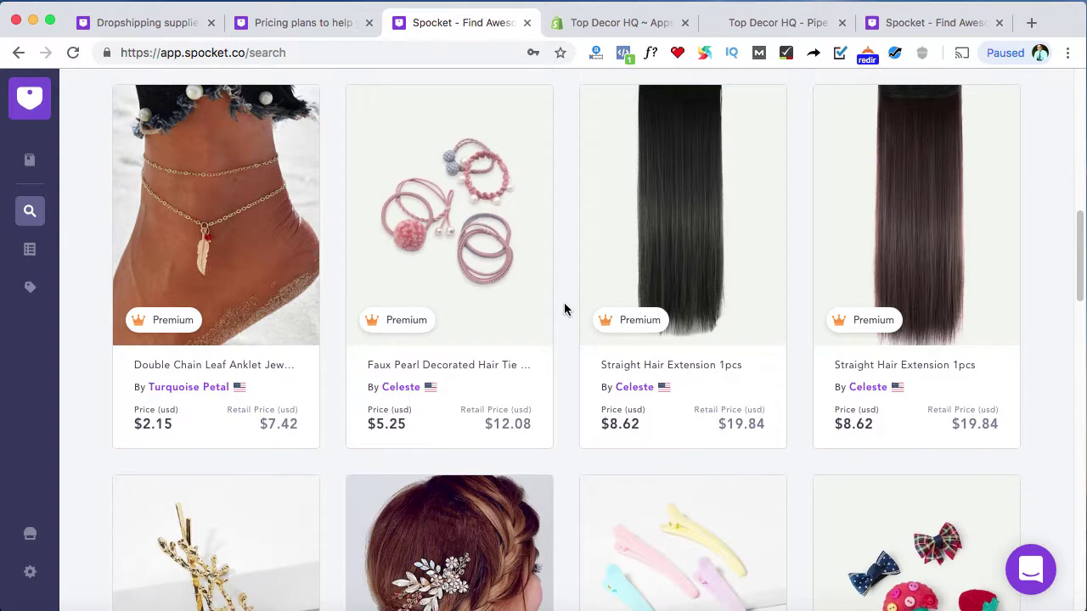
pyautogui.scroll(-1, 563, 309)
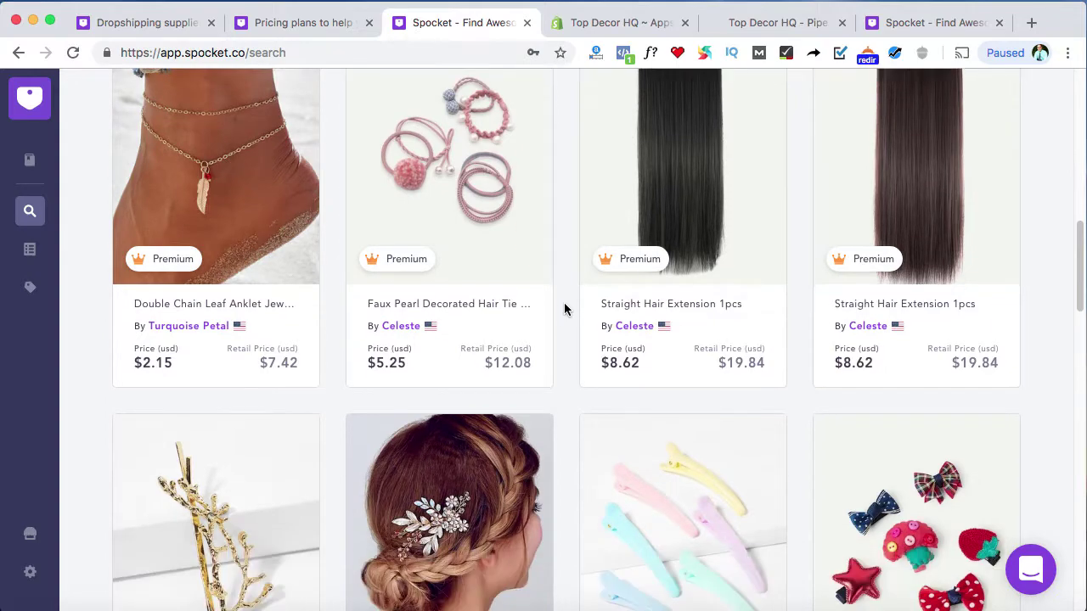
pyautogui.scroll(-1, 564, 309)
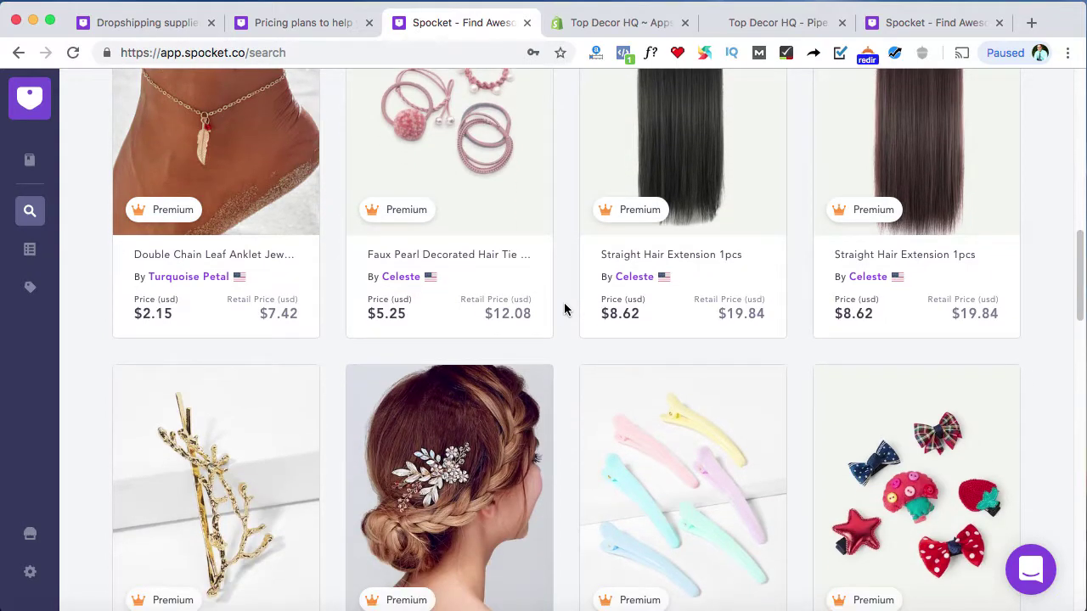
pyautogui.scroll(-2, 564, 309)
pyautogui.scroll(10, 564, 309)
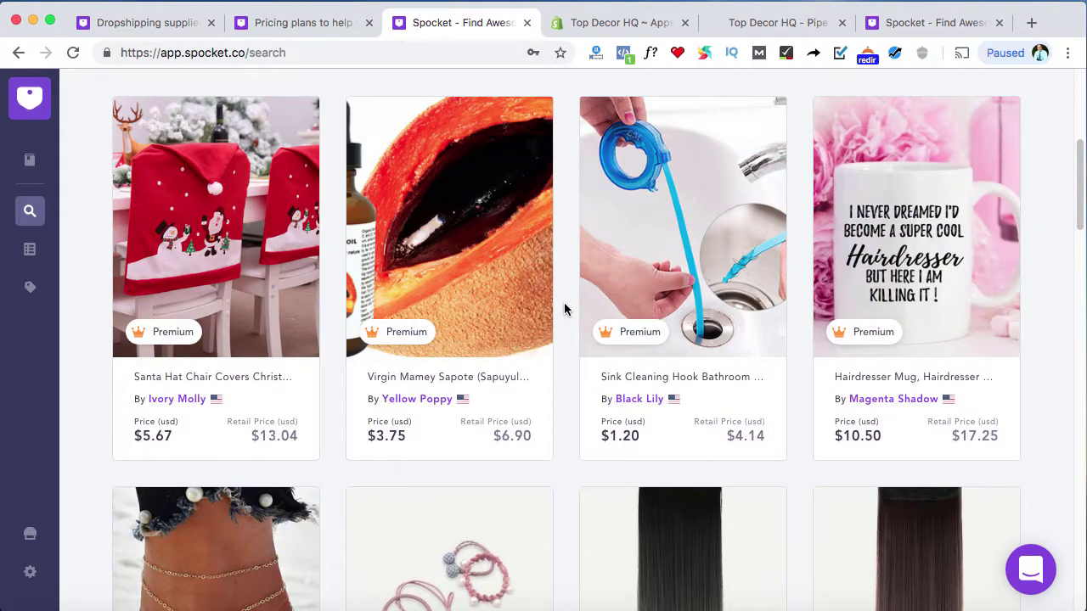
pyautogui.scroll(6, 564, 309)
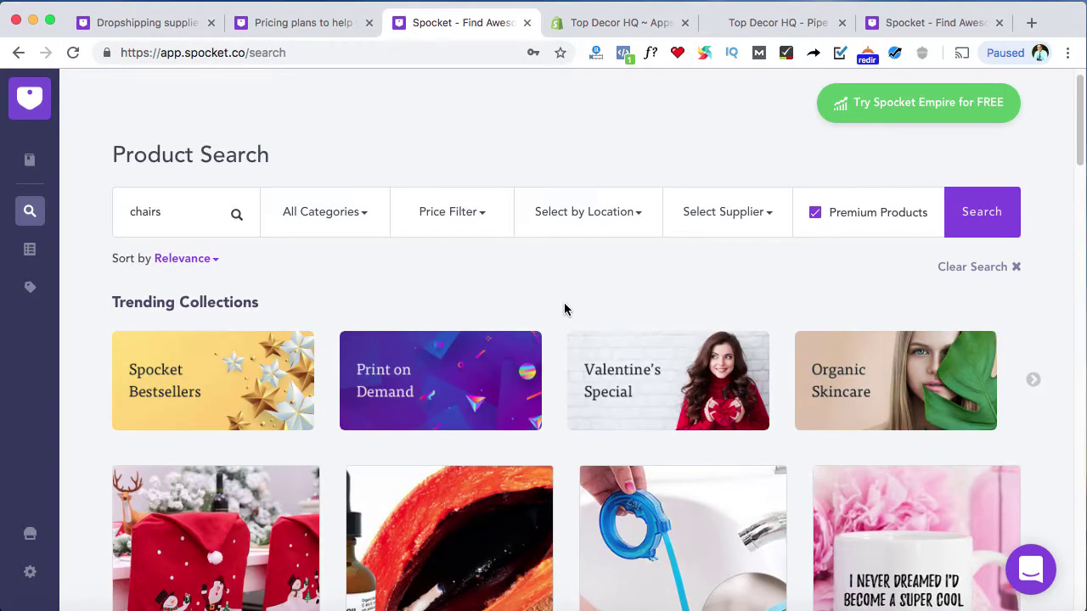
# Filter the search by location so that products ship from the United States.
pyautogui.click(607, 213)
pyautogui.click(570, 284)
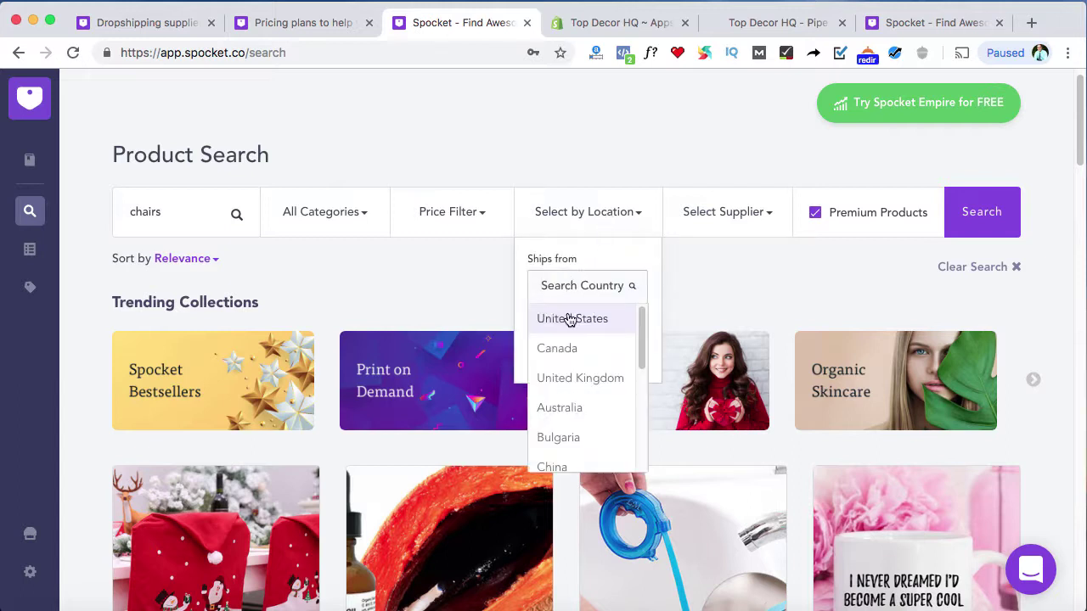
pyautogui.click(569, 319)
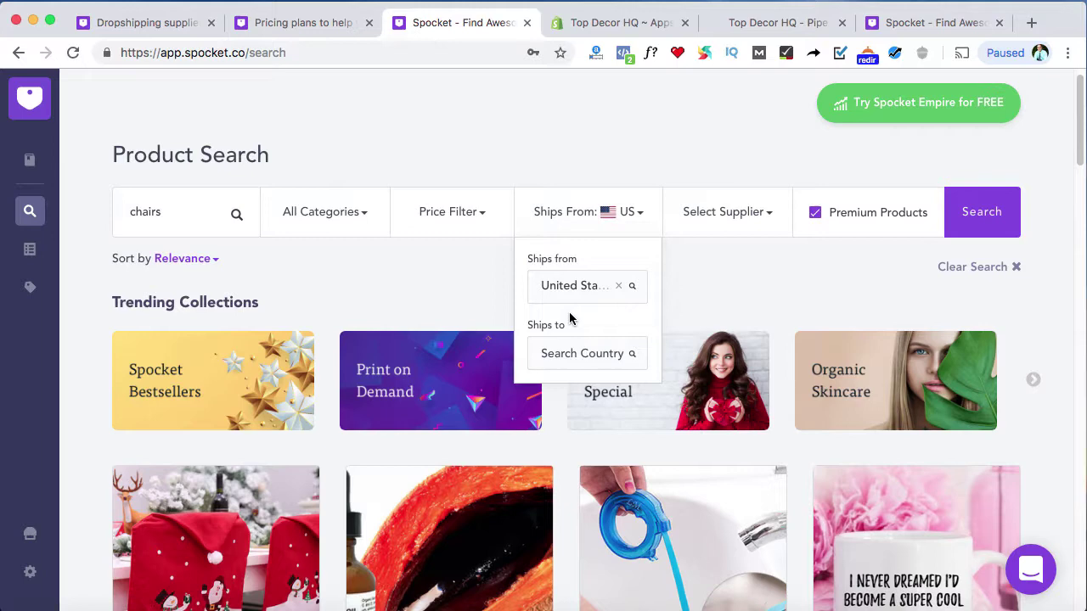
pyautogui.click(472, 277)
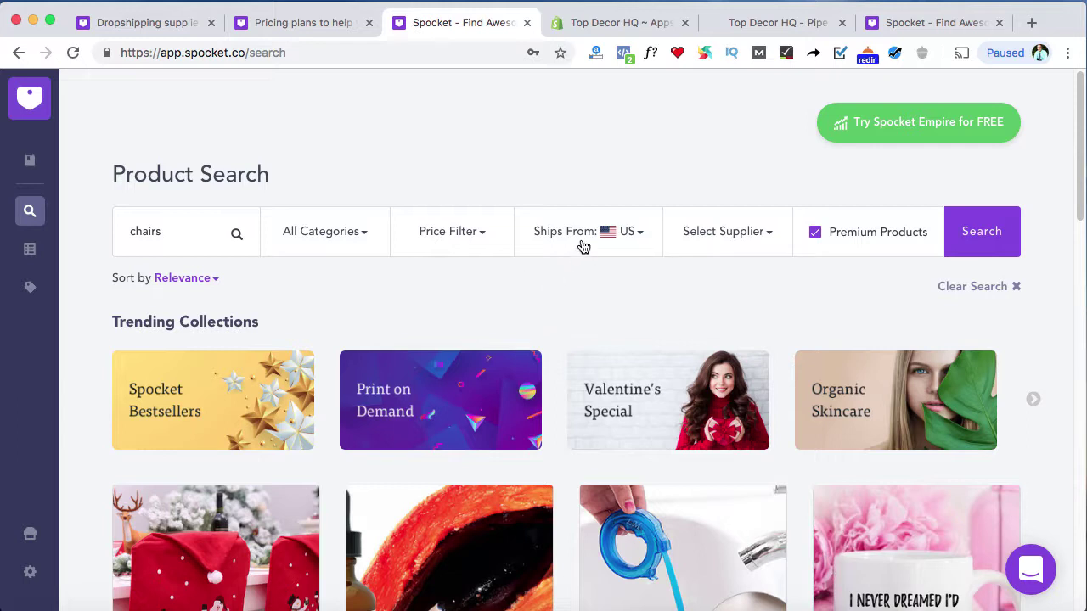
# Set the minimum price filter to 200 USD and apply it to the results.
pyautogui.scroll(-1, 532, 290)
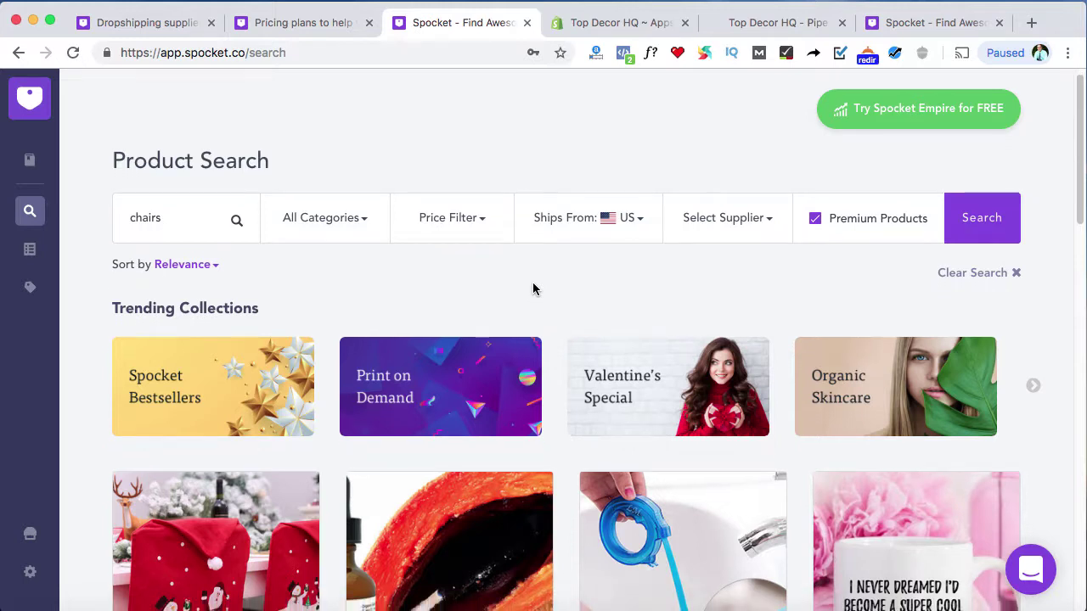
pyautogui.scroll(-1, 518, 265)
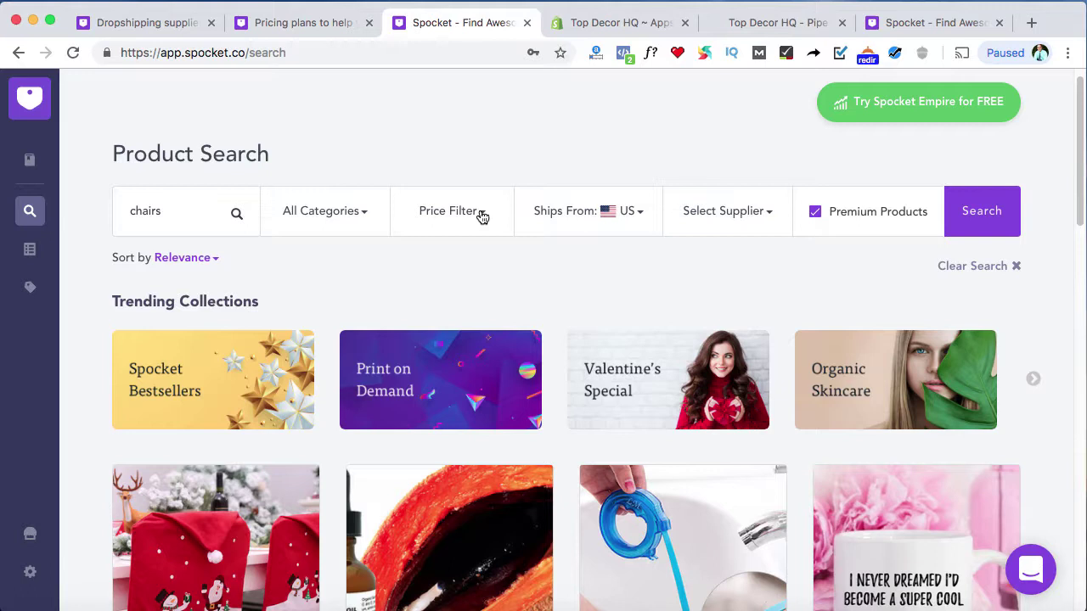
pyautogui.click(480, 216)
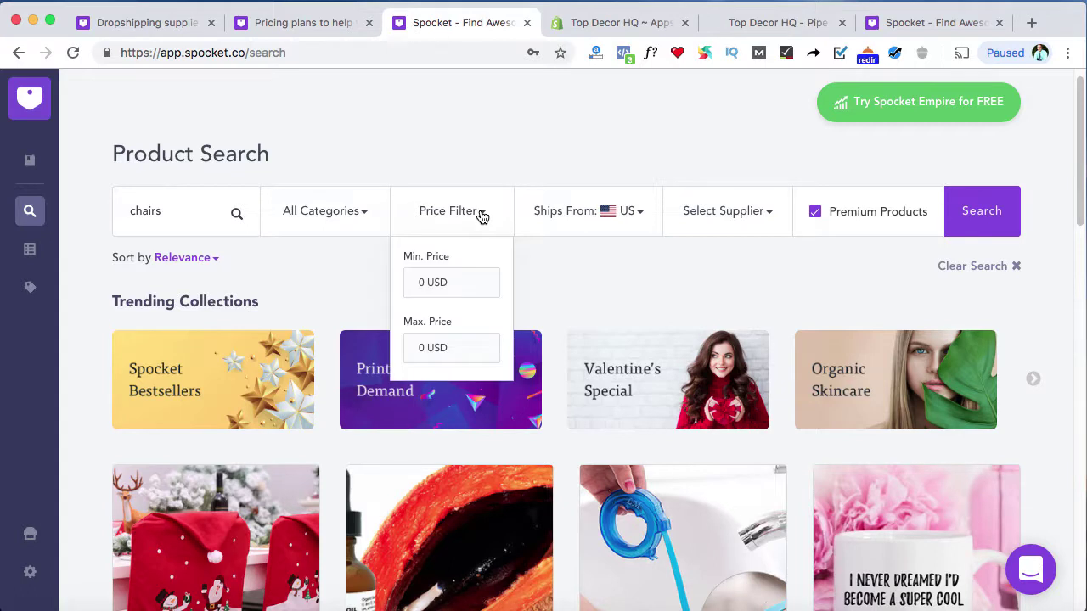
pyautogui.click(422, 286)
pyautogui.write('200')
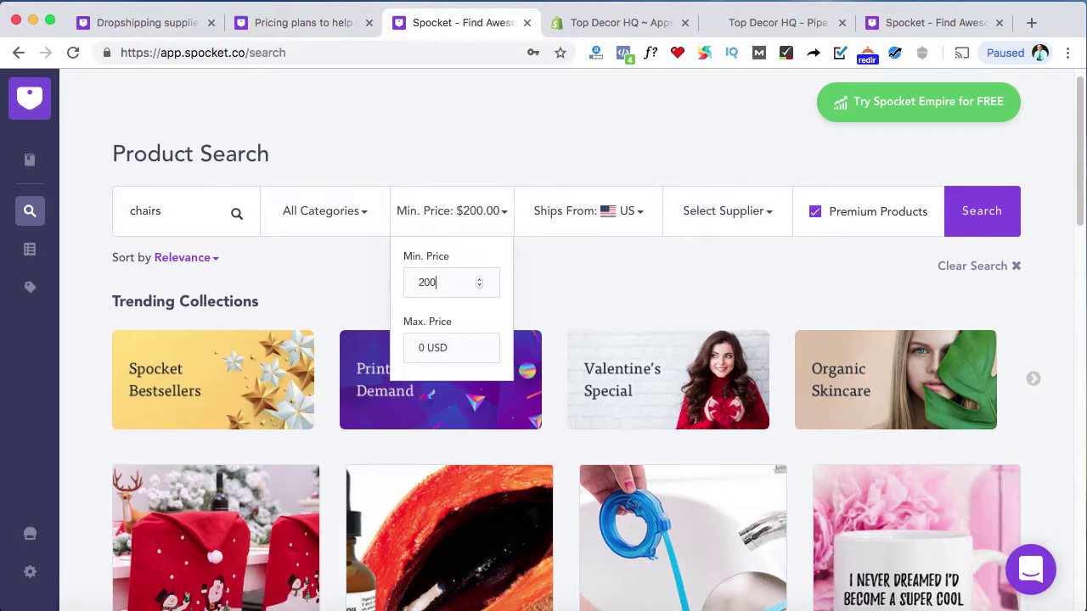
pyautogui.click(532, 289)
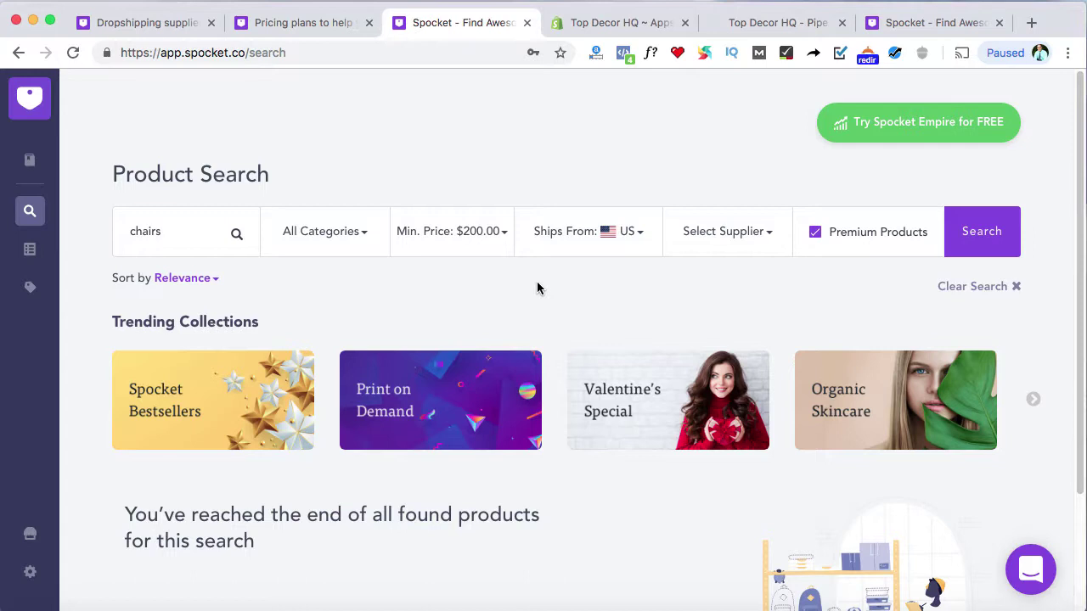
# Clear the "chairs" keyword, rerun the search with the remaining filters and look through the results.
pyautogui.doubleClick(124, 232)
pyautogui.press('BackSpace')
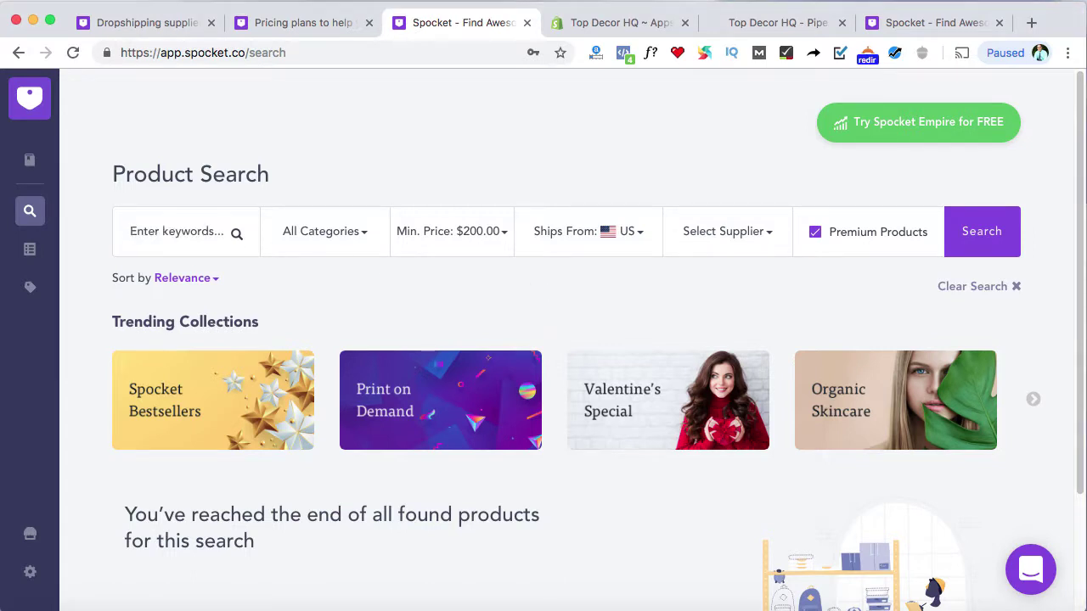
pyautogui.click(259, 279)
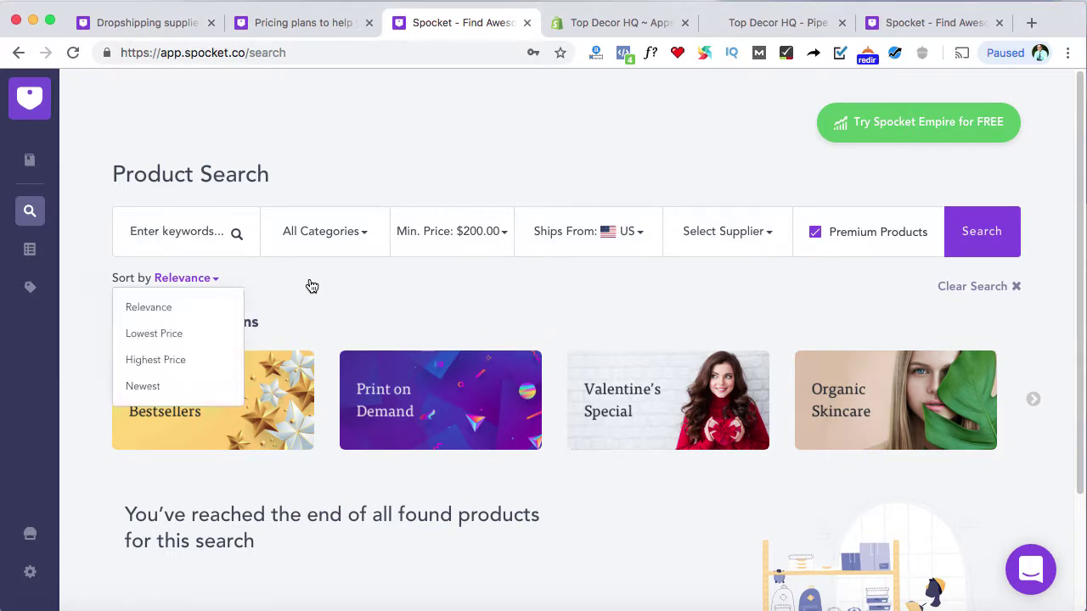
pyautogui.click(434, 303)
pyautogui.click(985, 242)
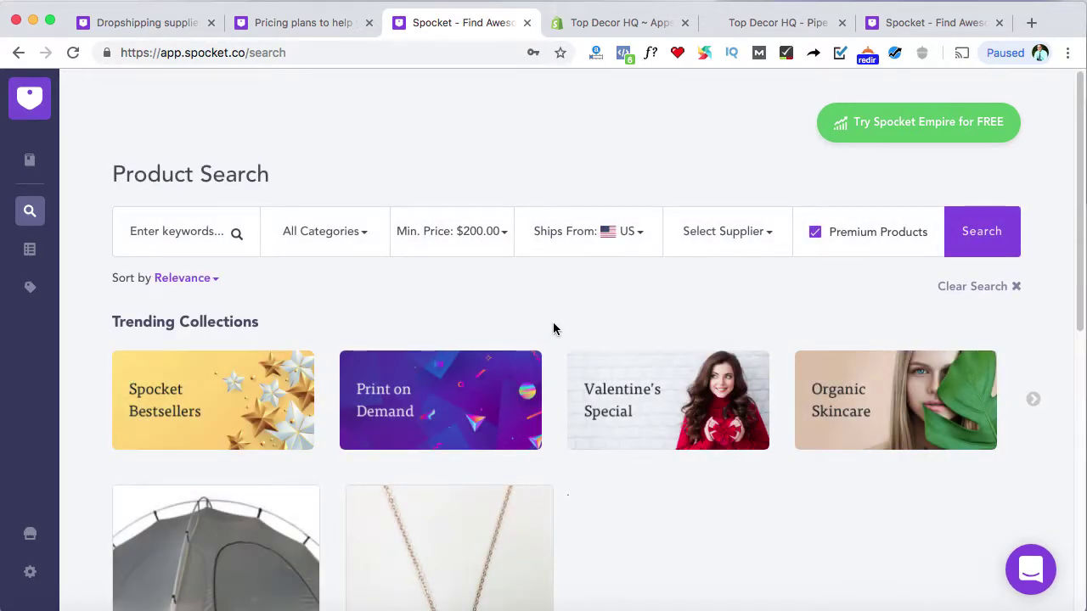
pyautogui.scroll(-1, 553, 323)
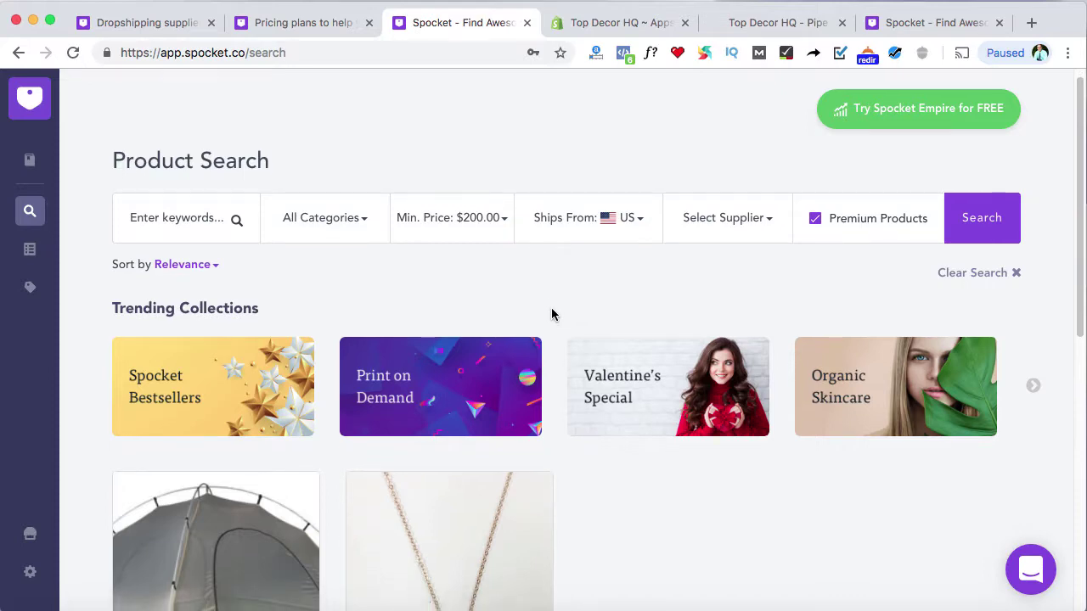
pyautogui.scroll(-2, 552, 315)
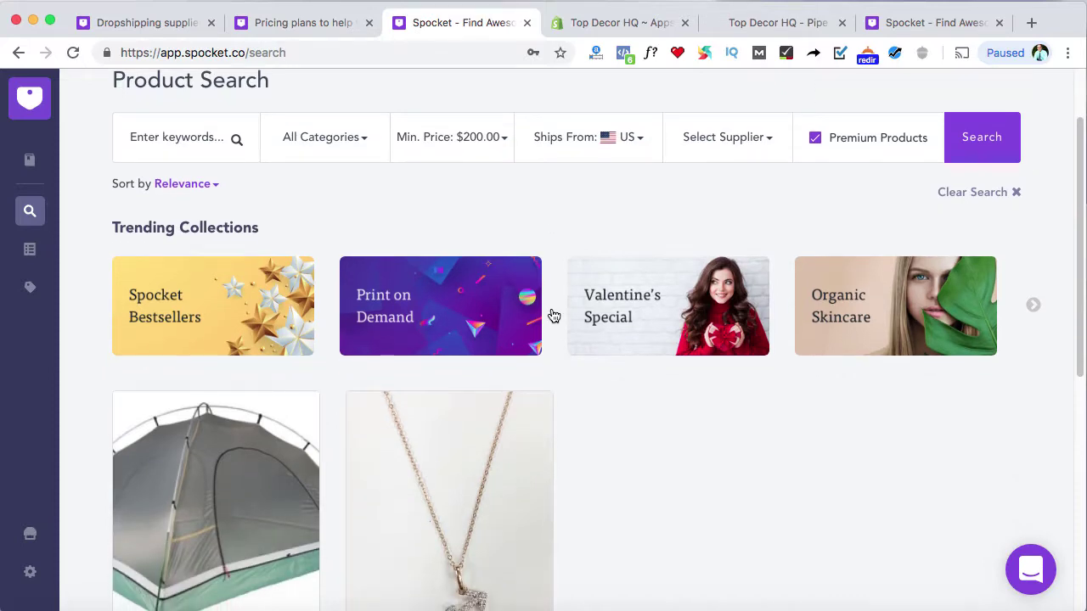
pyautogui.scroll(-4, 552, 316)
pyautogui.scroll(5, 551, 315)
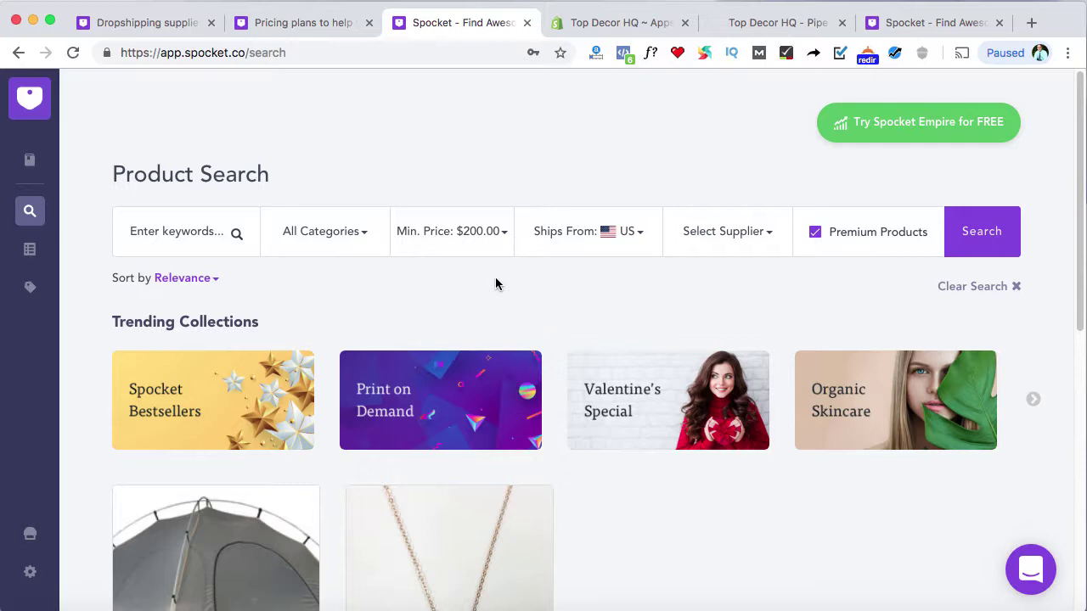
# Set the minimum price filter to 15 USD and apply it to the product results.
pyautogui.click(468, 237)
pyautogui.moveTo(435, 303); pyautogui.dragTo(387, 304)
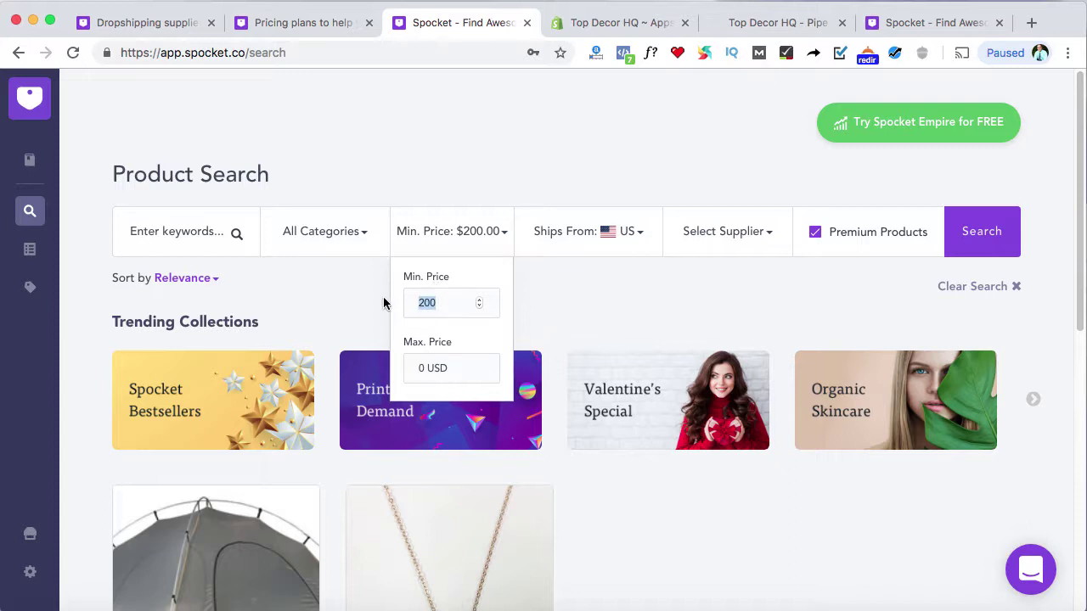
pyautogui.write('15')
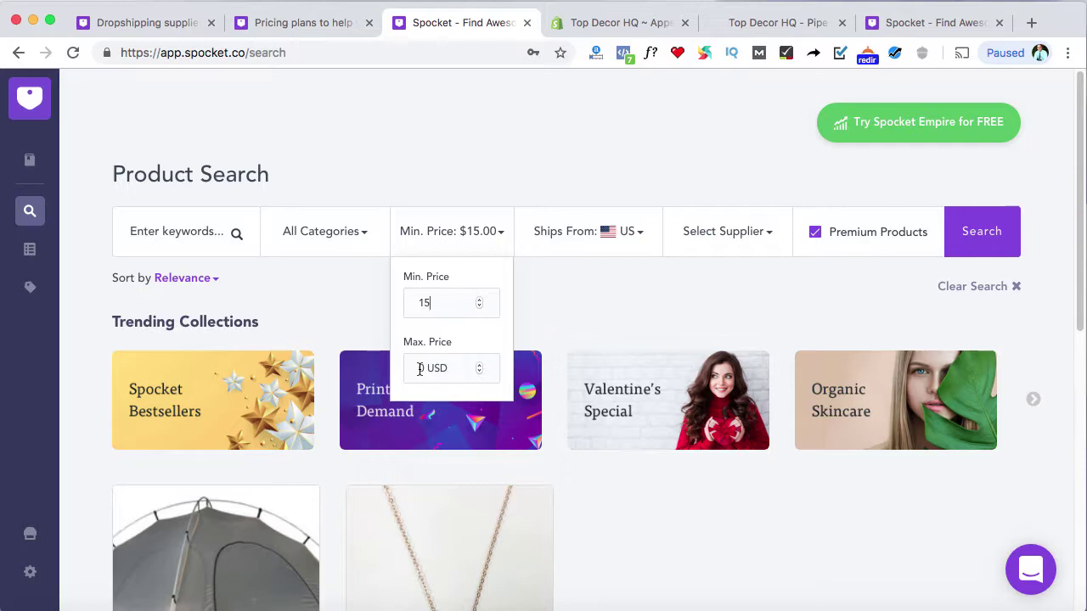
pyautogui.click(563, 296)
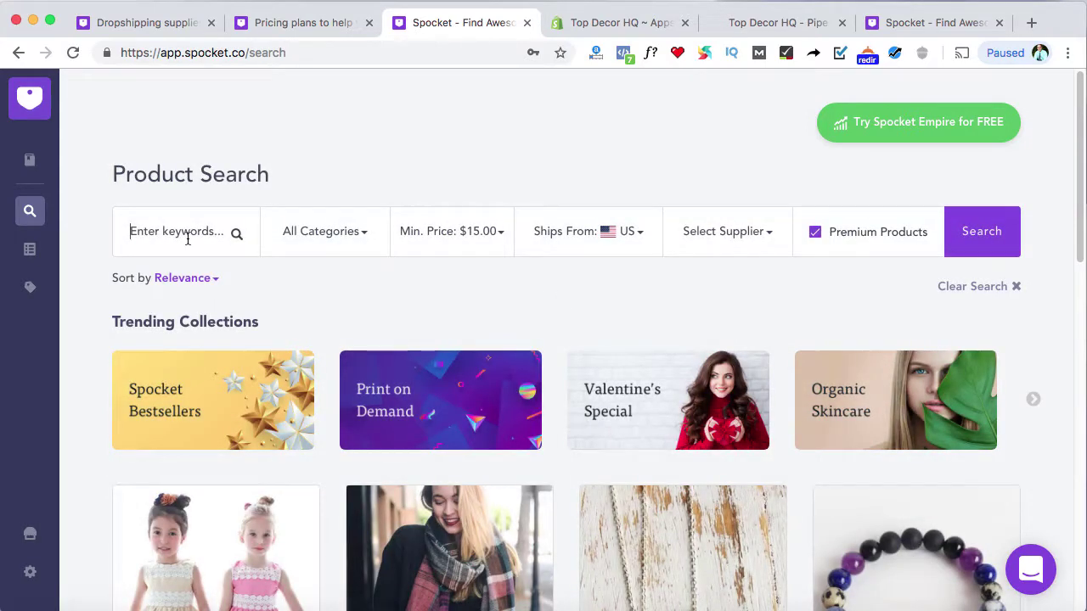
# Search for "kitchen" with the current filters and look through the matching products.
pyautogui.write('kitchen')
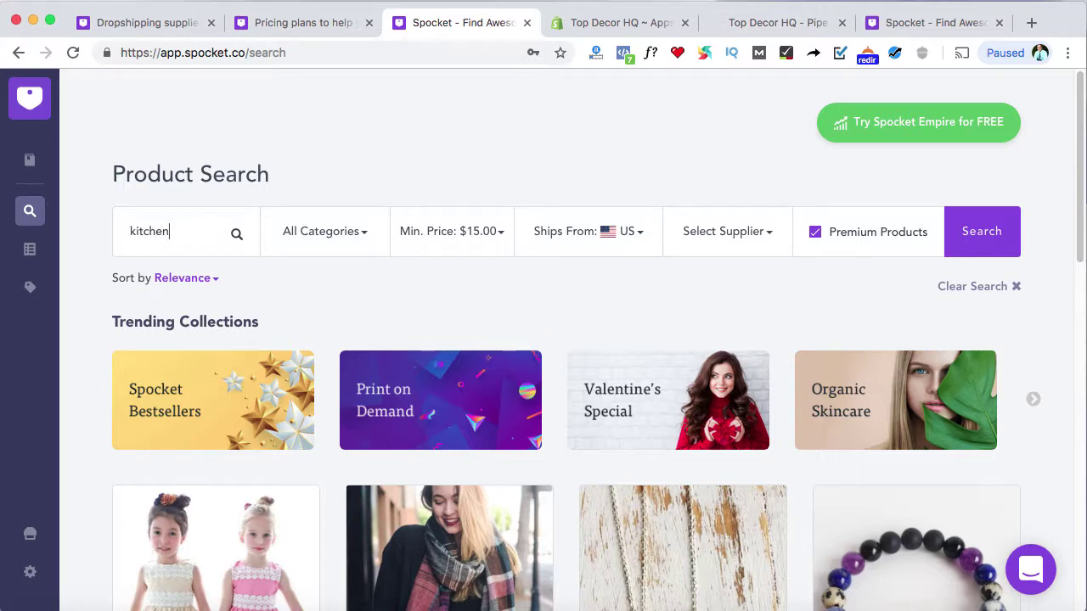
pyautogui.press('Return')
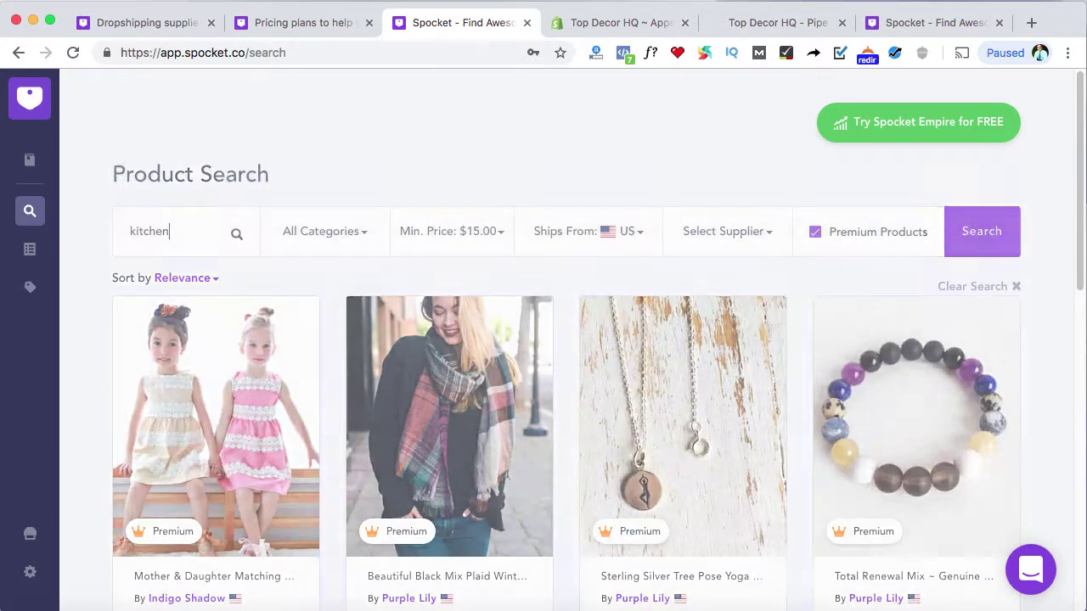
pyautogui.scroll(-1, 359, 297)
pyautogui.scroll(-4, 358, 296)
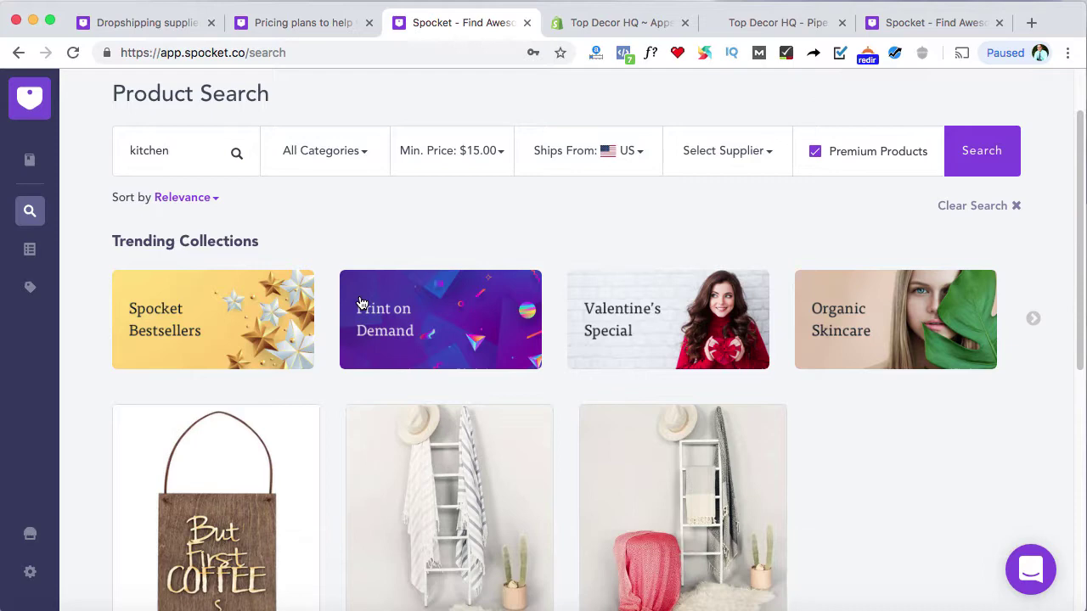
pyautogui.scroll(5, 353, 311)
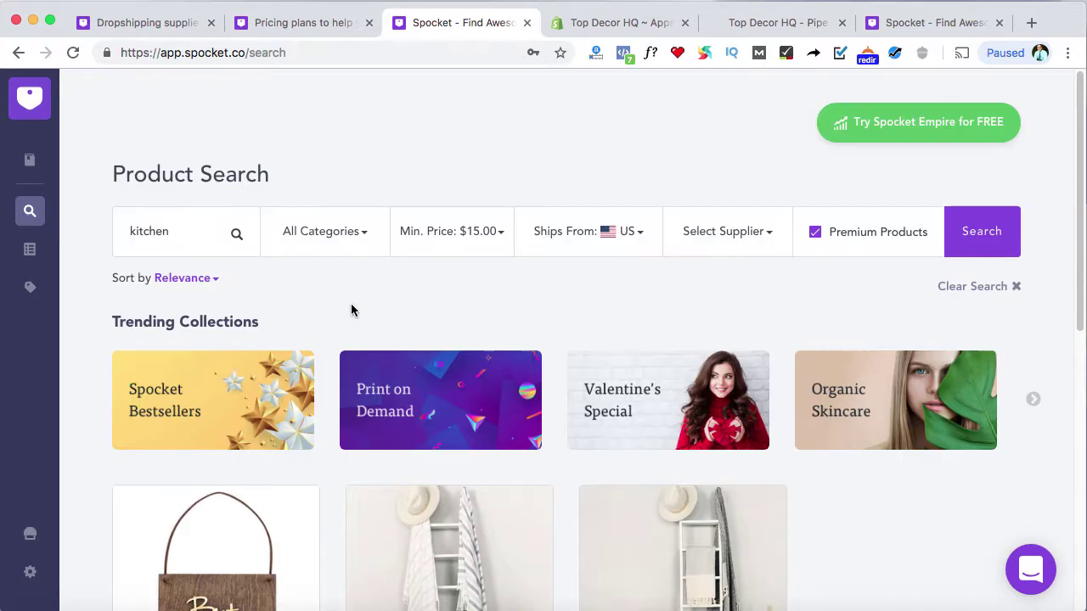
pyautogui.scroll(-8, 376, 300)
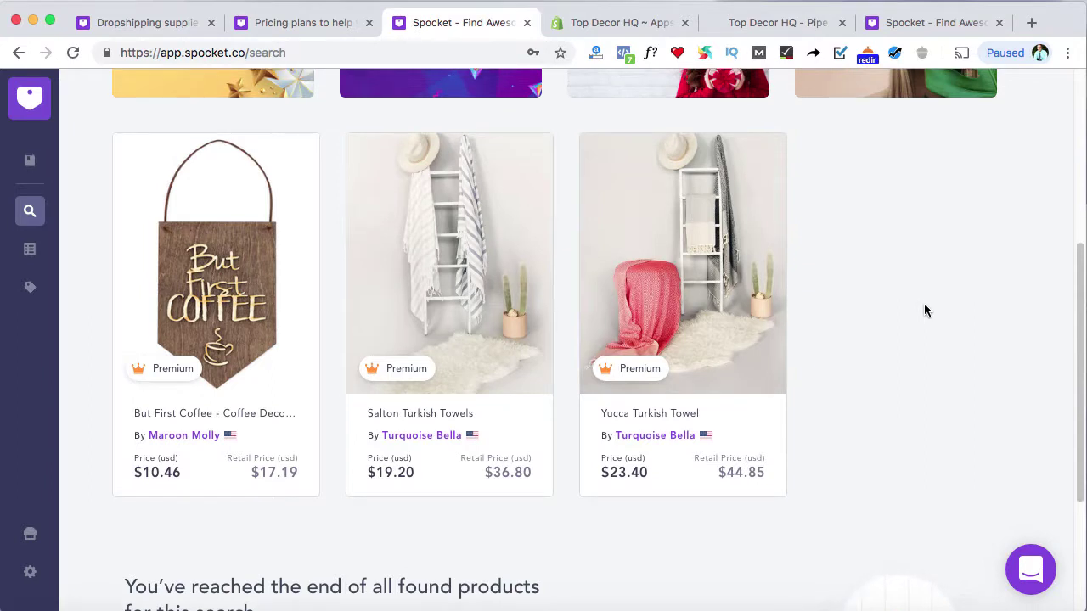
# Add the Yucca Turkish Towel and the Salton Turkish Towels to the import list.
pyautogui.scroll(1, 925, 311)
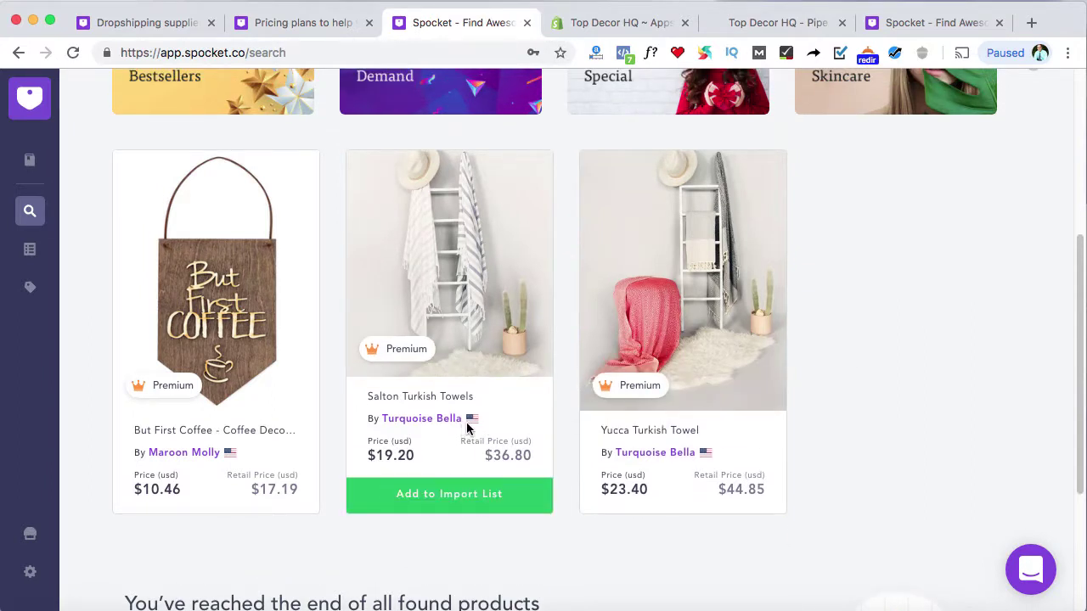
pyautogui.click(656, 491)
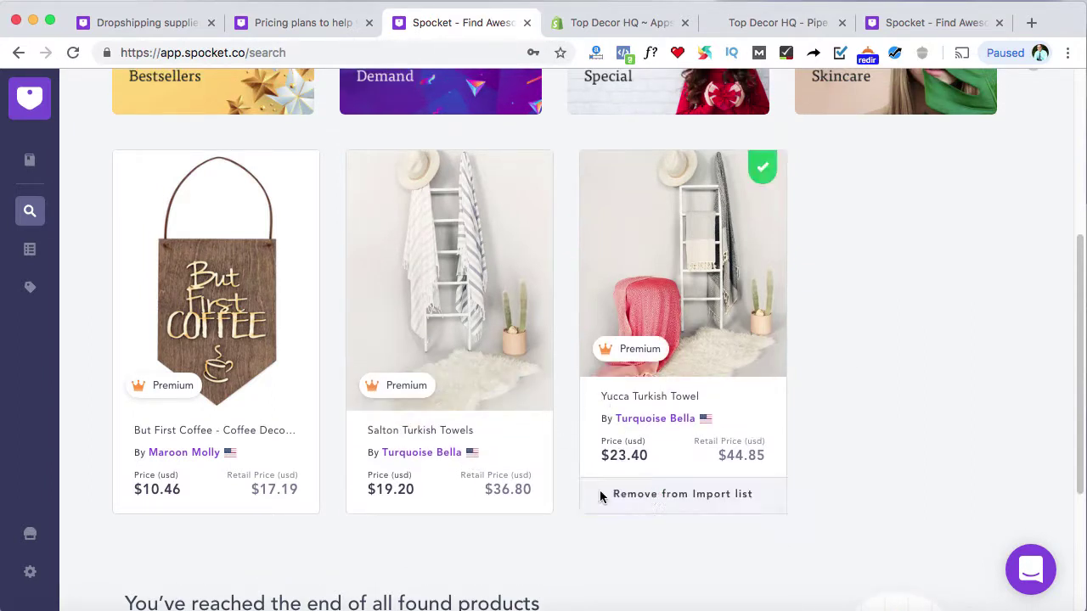
pyautogui.click(417, 496)
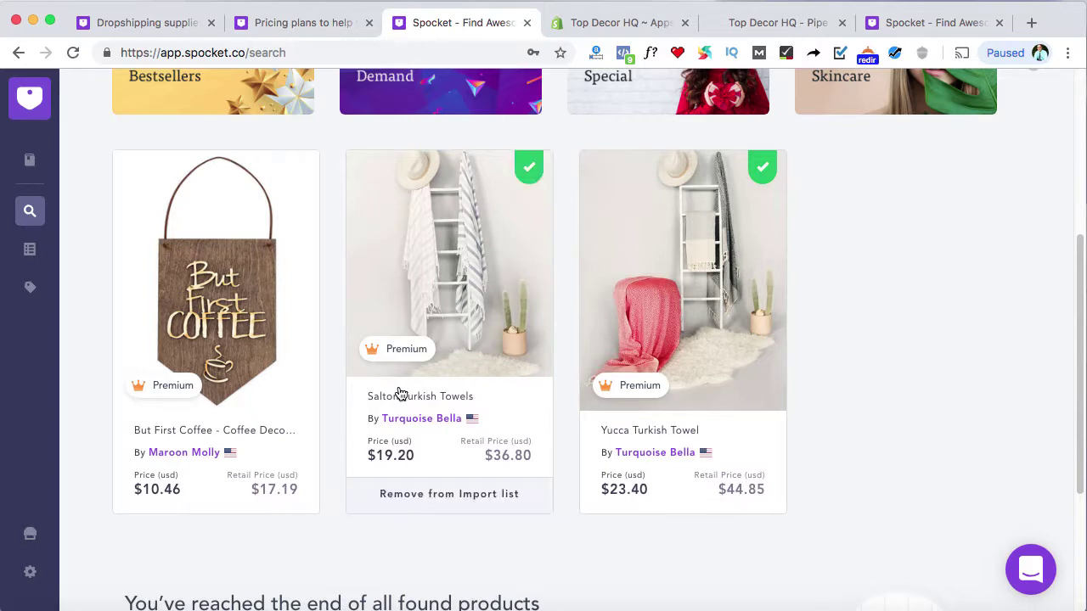
pyautogui.scroll(5, 360, 362)
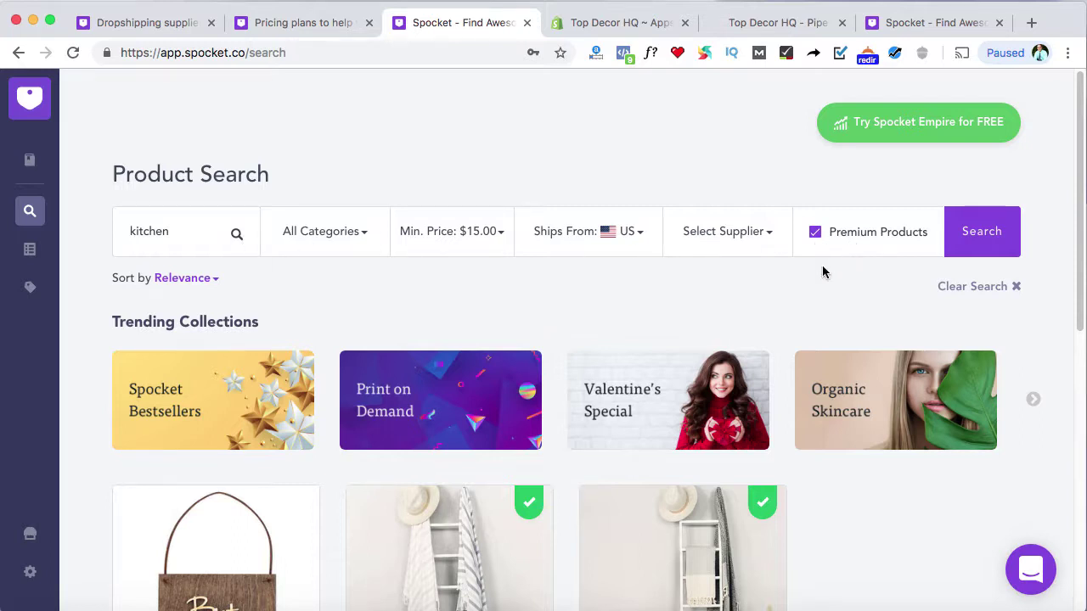
pyautogui.click(771, 238)
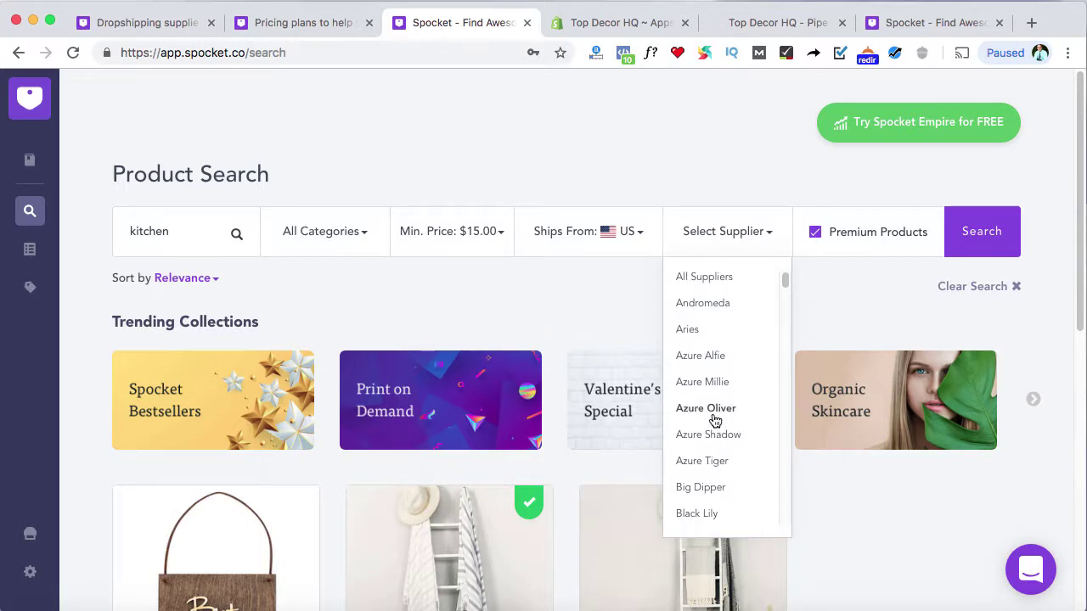
pyautogui.click(550, 292)
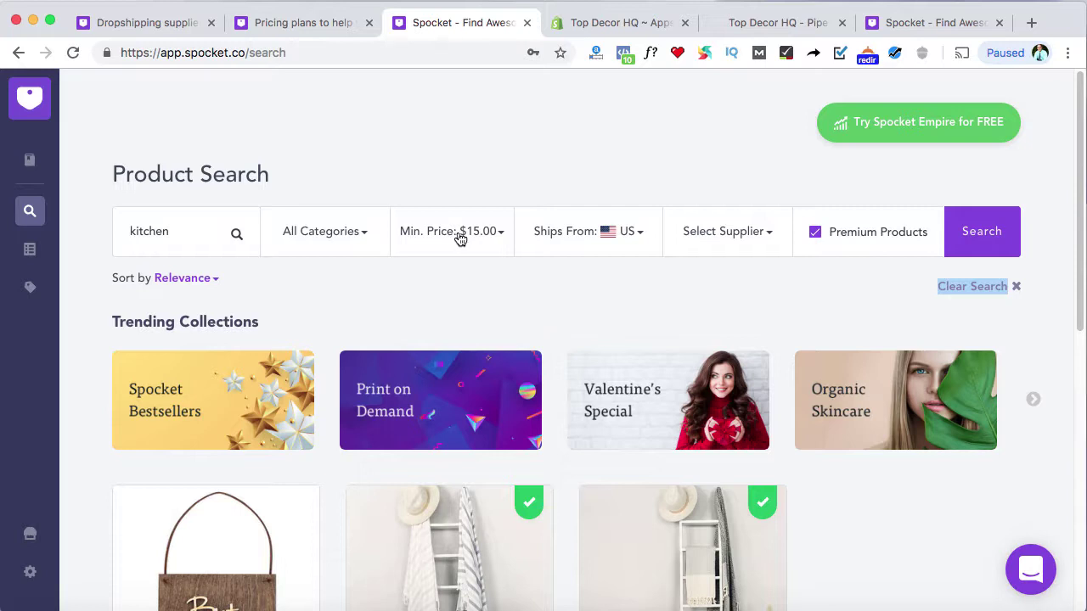
pyautogui.moveTo(168, 230); pyautogui.dragTo(126, 230)
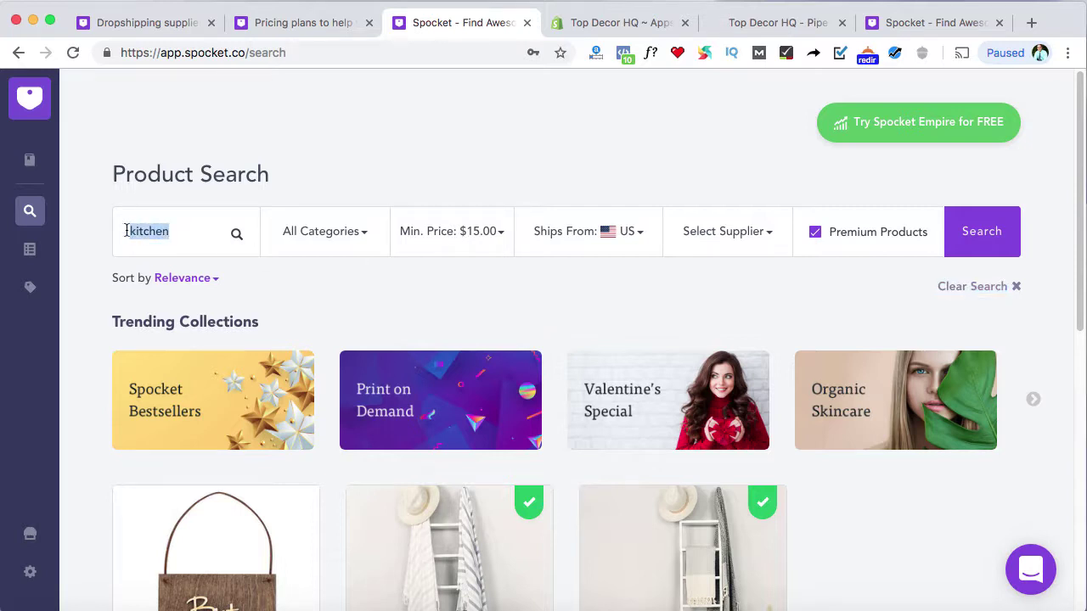
pyautogui.click(382, 283)
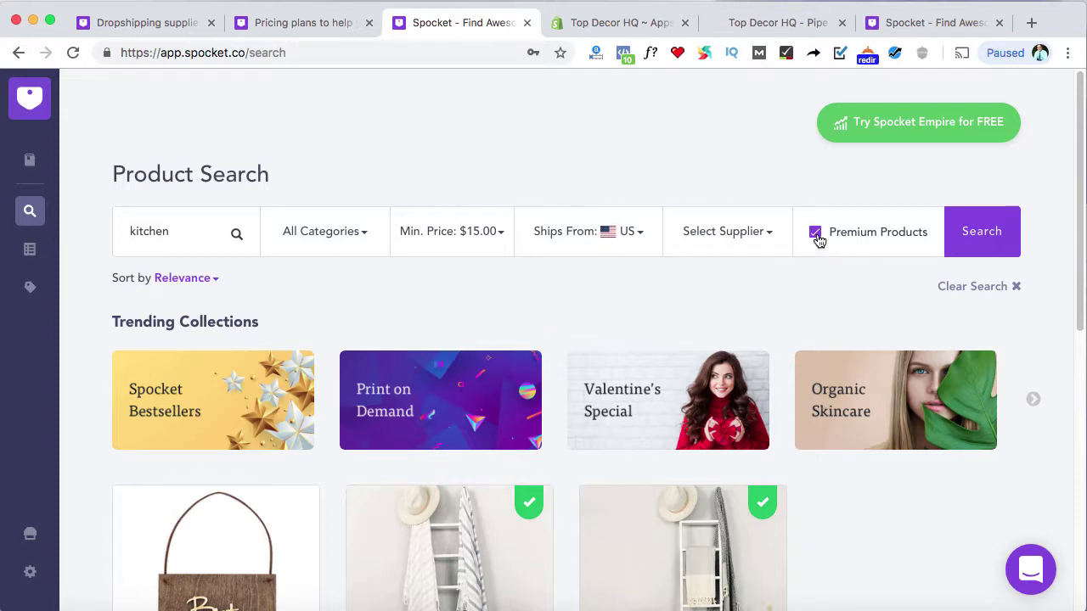
# Open the import list, review its products and push all products on the current page to the store.
pyautogui.click(32, 252)
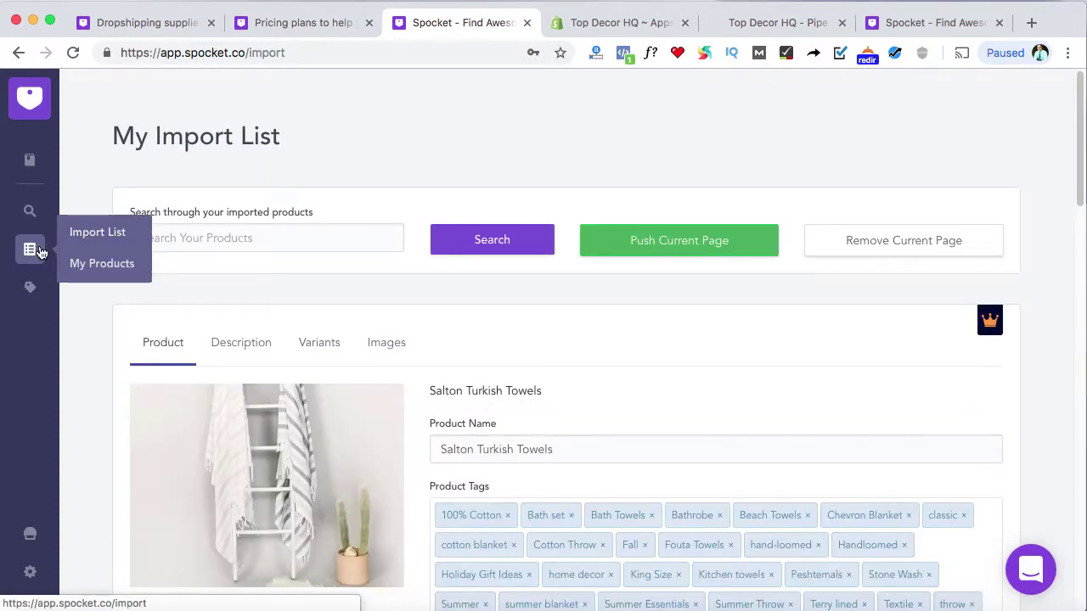
pyautogui.scroll(-5, 430, 296)
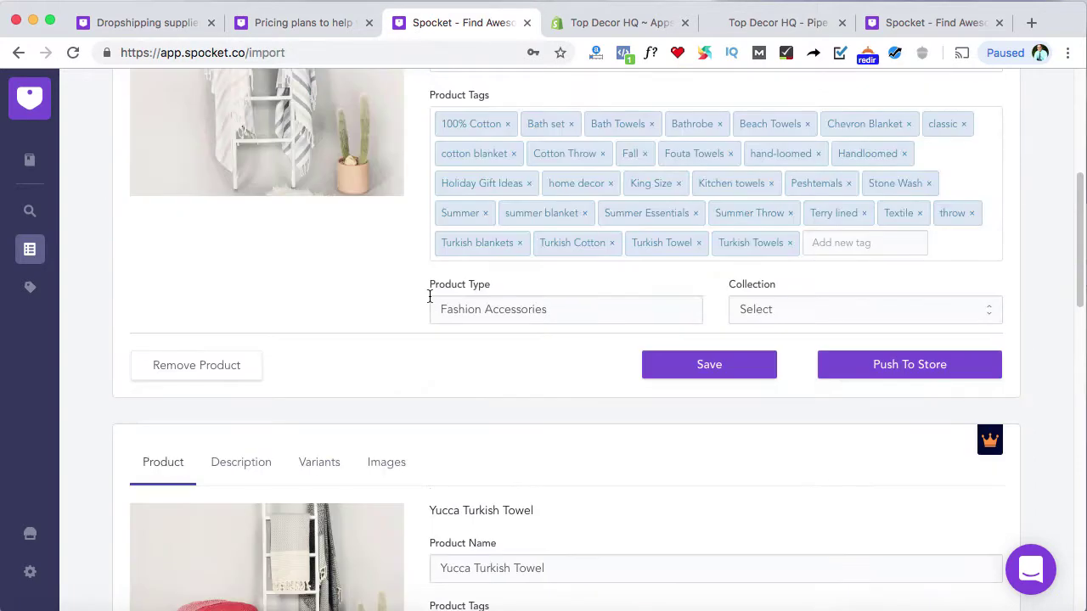
pyautogui.scroll(-10, 429, 296)
pyautogui.scroll(12, 429, 296)
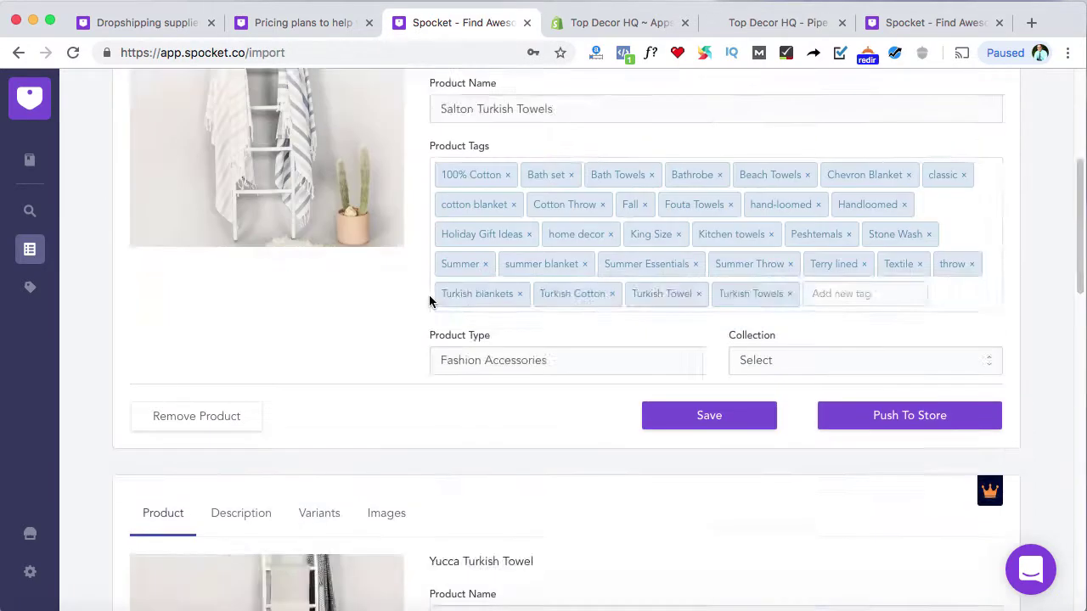
pyautogui.scroll(4, 429, 300)
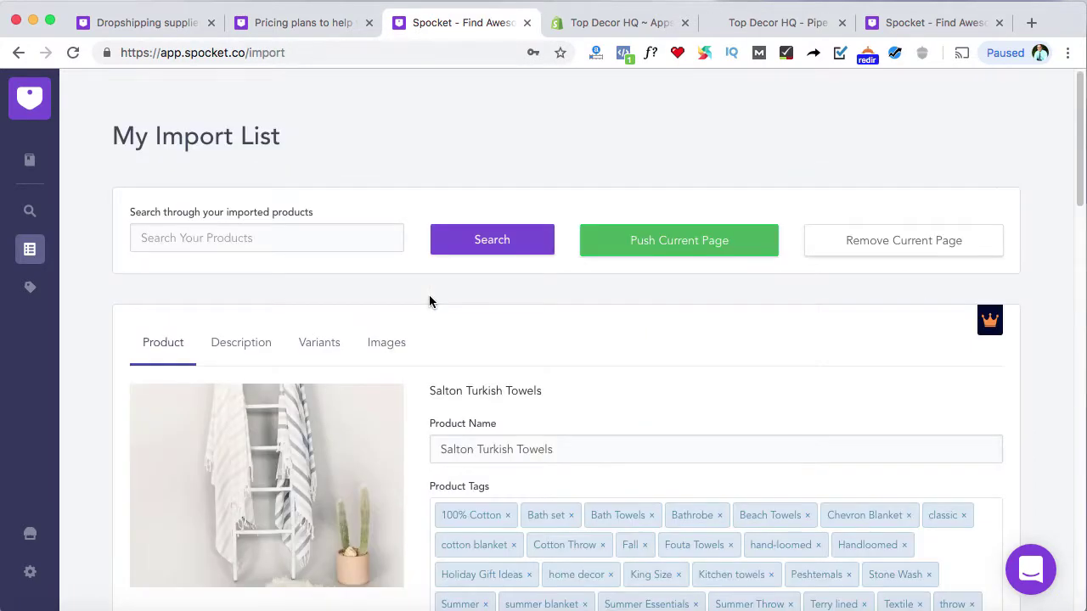
pyautogui.click(663, 243)
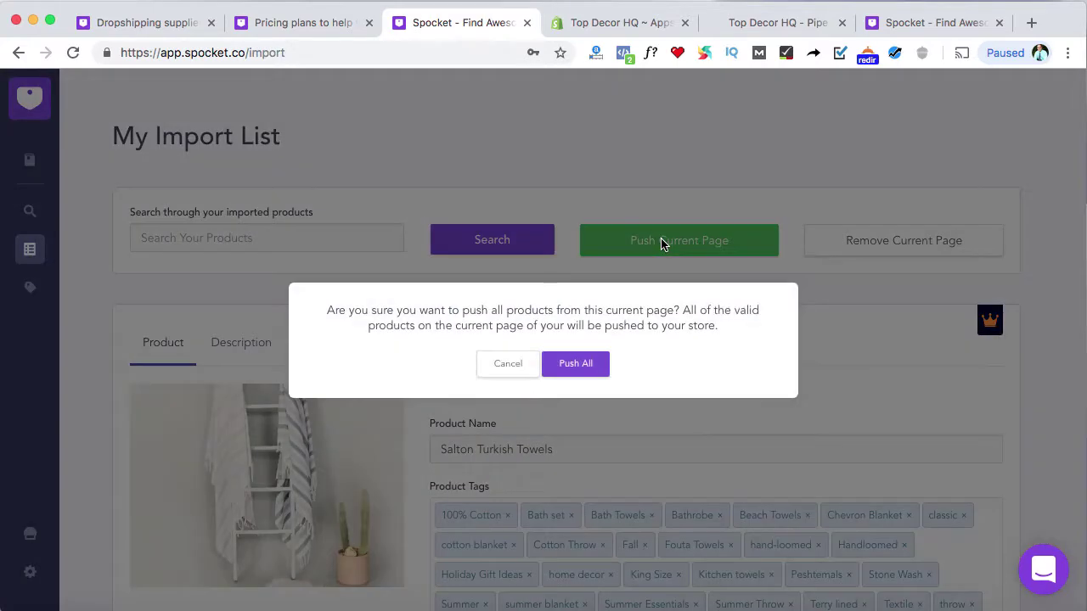
pyautogui.click(578, 367)
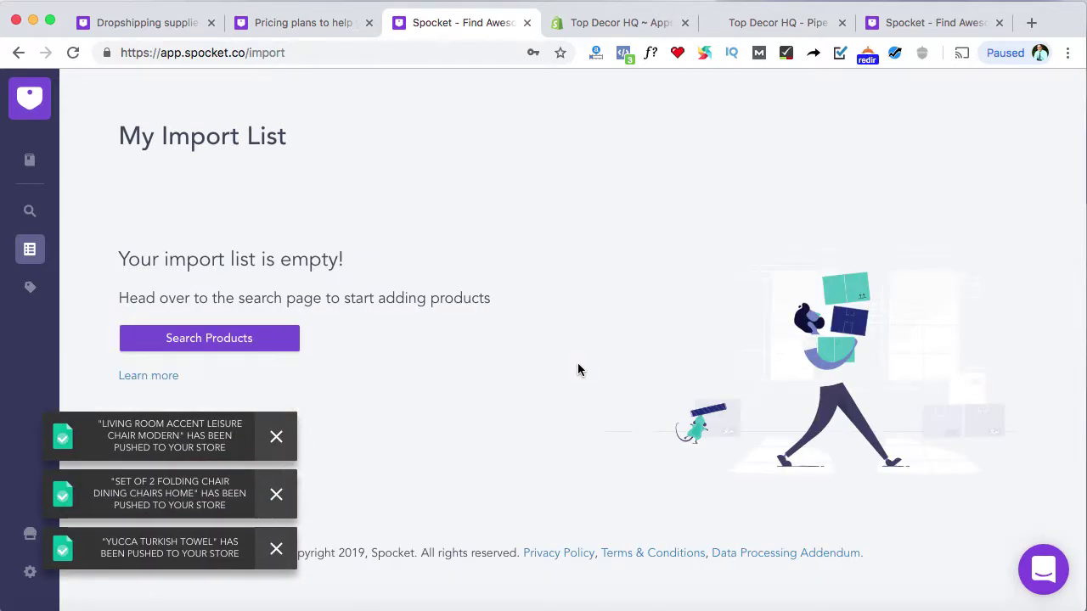
pyautogui.click(584, 25)
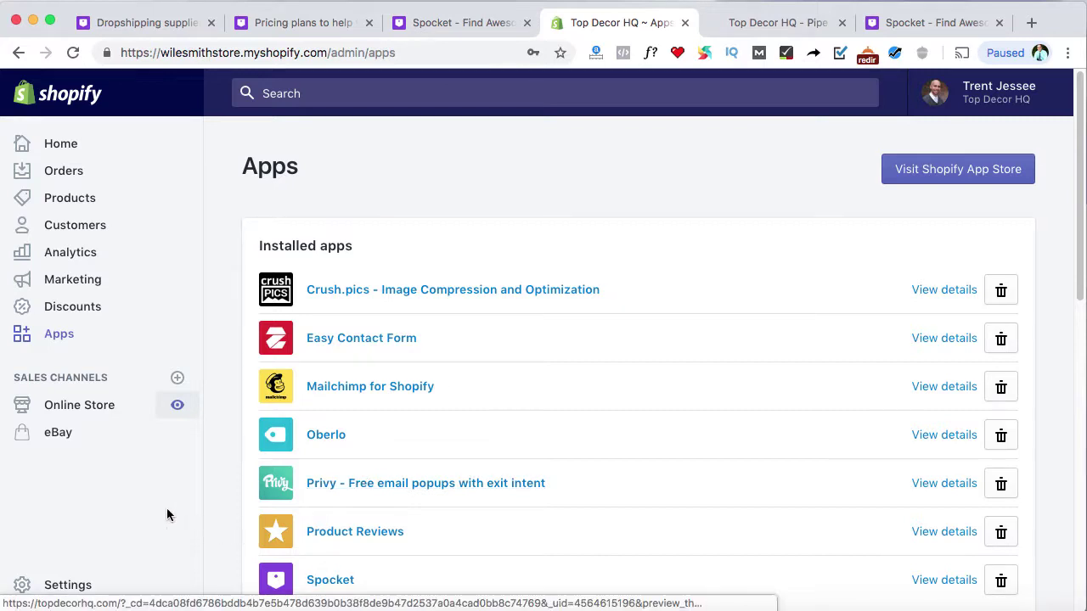
pyautogui.rightClick(61, 336)
pyautogui.click(79, 342)
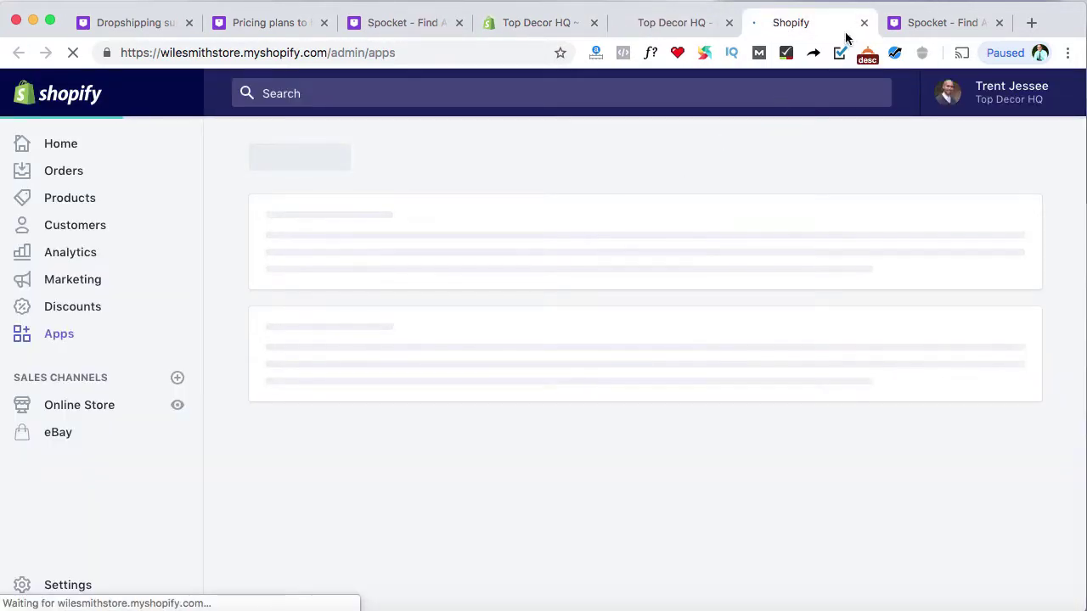
pyautogui.click(863, 23)
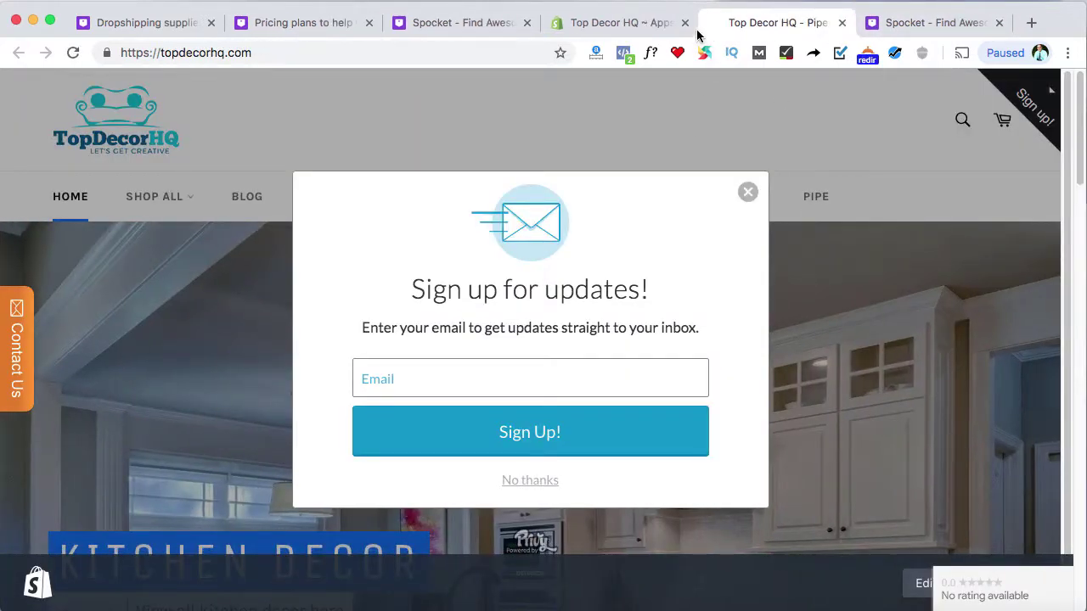
pyautogui.click(632, 26)
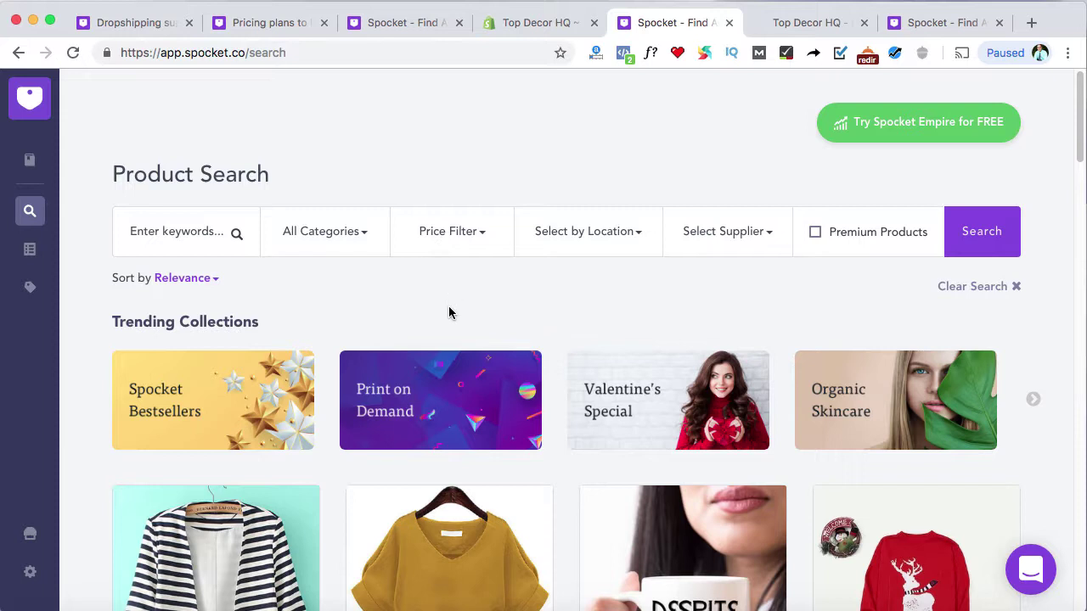
pyautogui.click(553, 32)
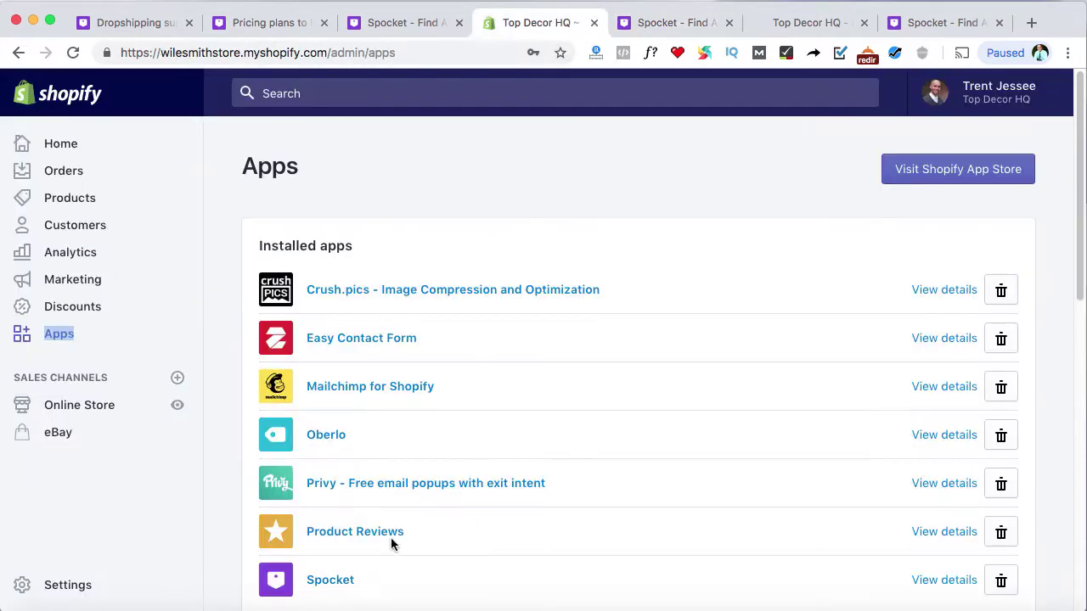
pyautogui.click(372, 28)
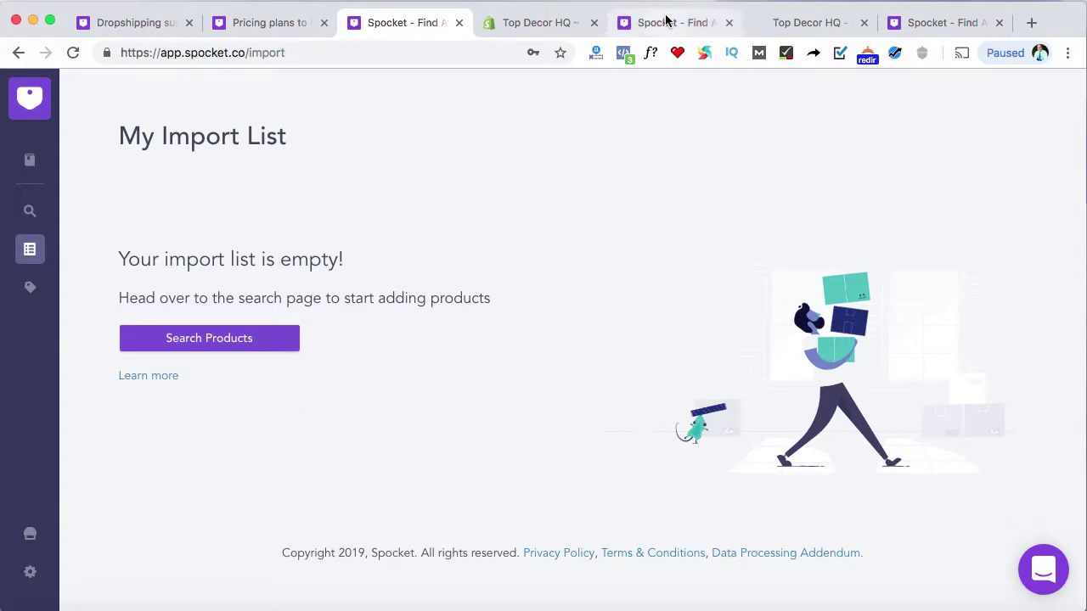
# Switch to the Shopify admin, open the store's list of all products and look through it.
pyautogui.click(540, 26)
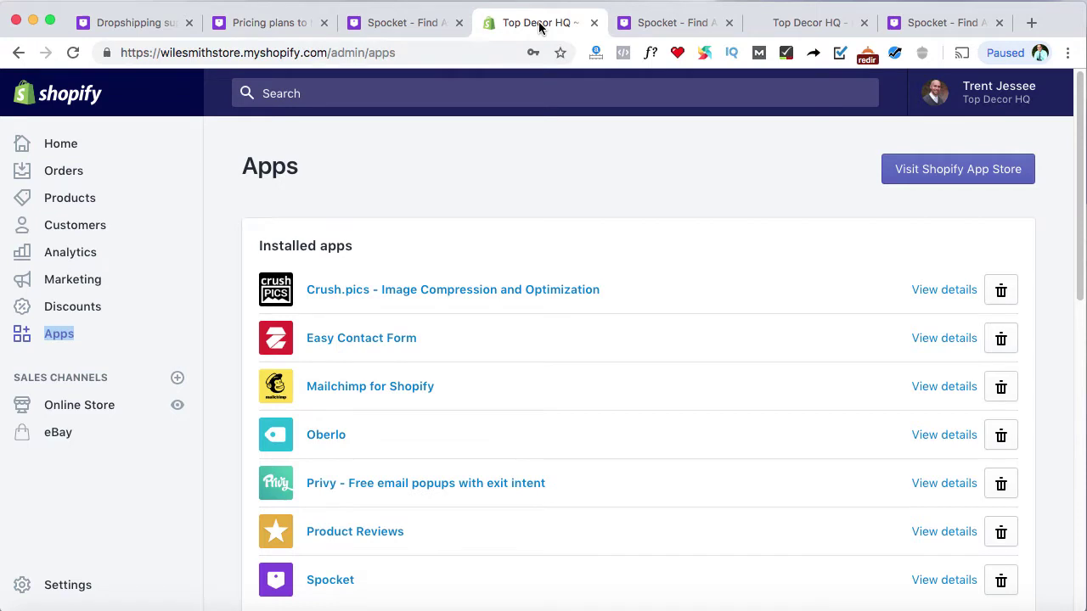
pyautogui.click(85, 198)
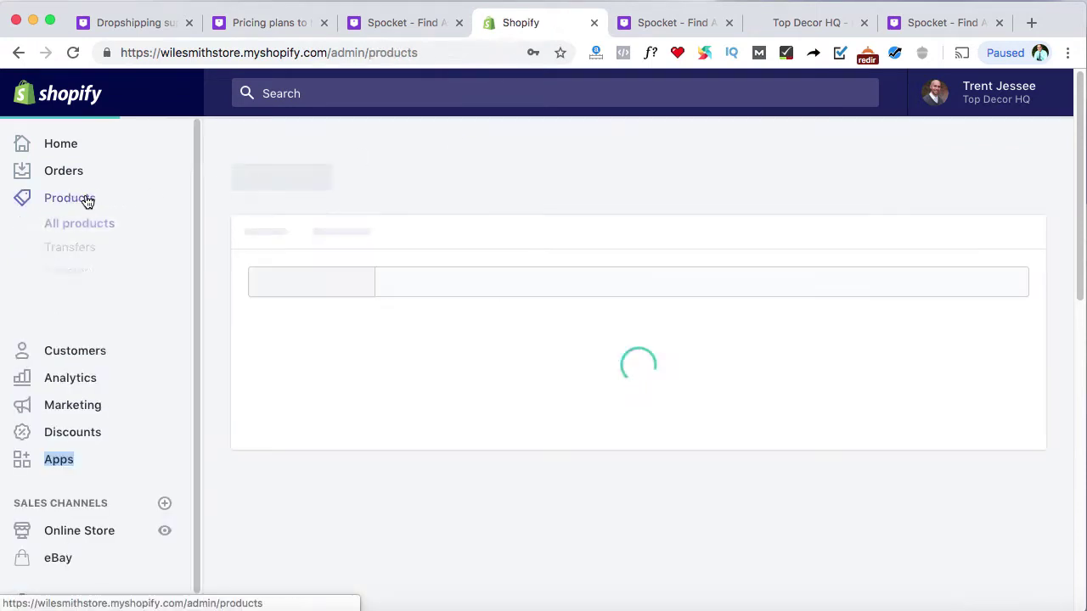
pyautogui.click(80, 201)
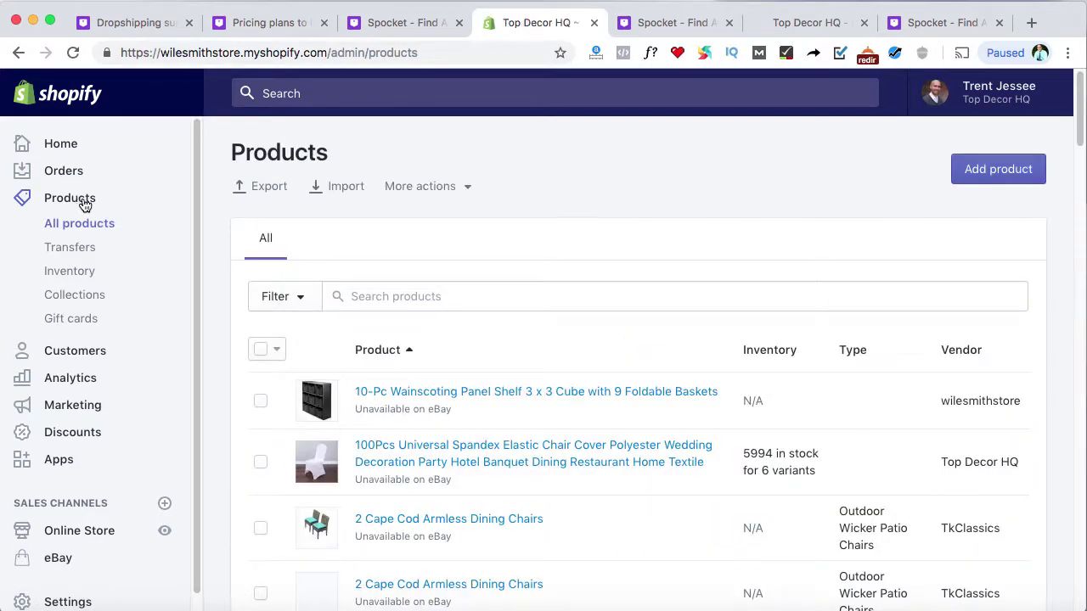
pyautogui.scroll(-1, 470, 508)
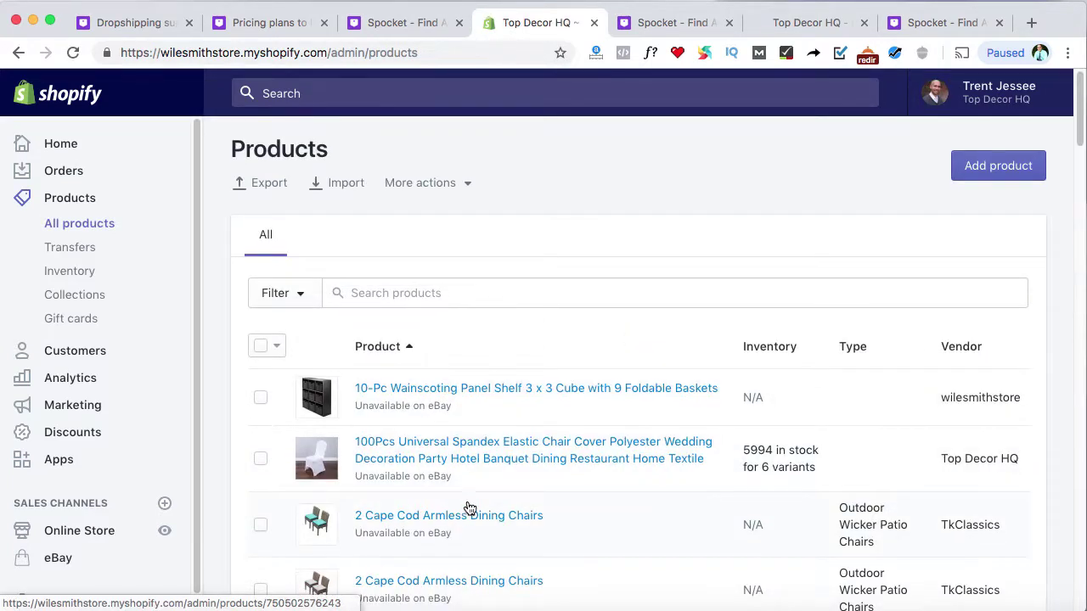
pyautogui.scroll(-3, 475, 501)
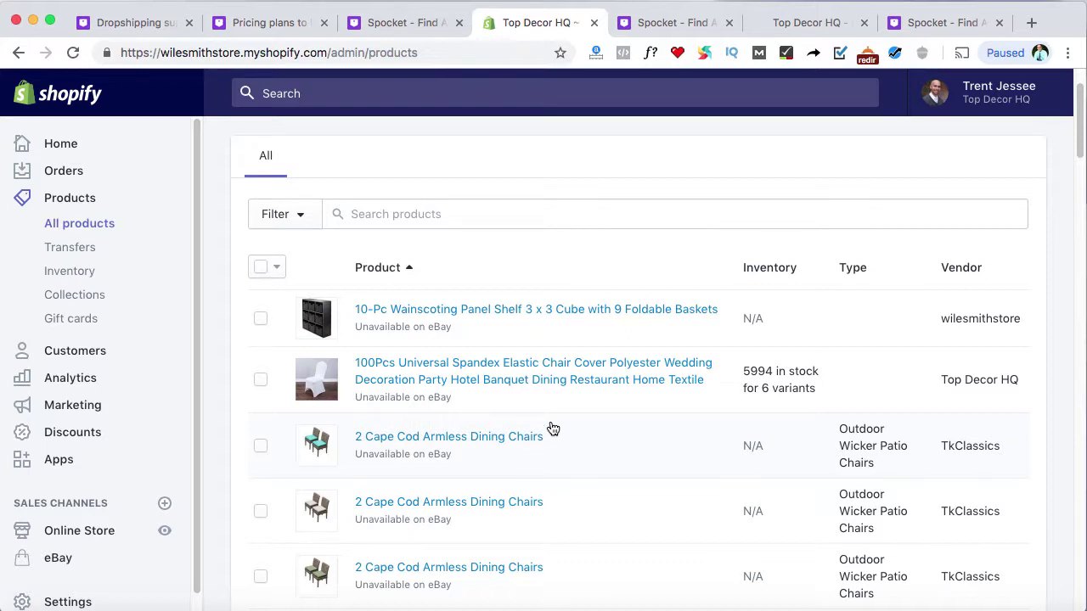
# Switch back to Spocket and open its account settings.
pyautogui.click(393, 25)
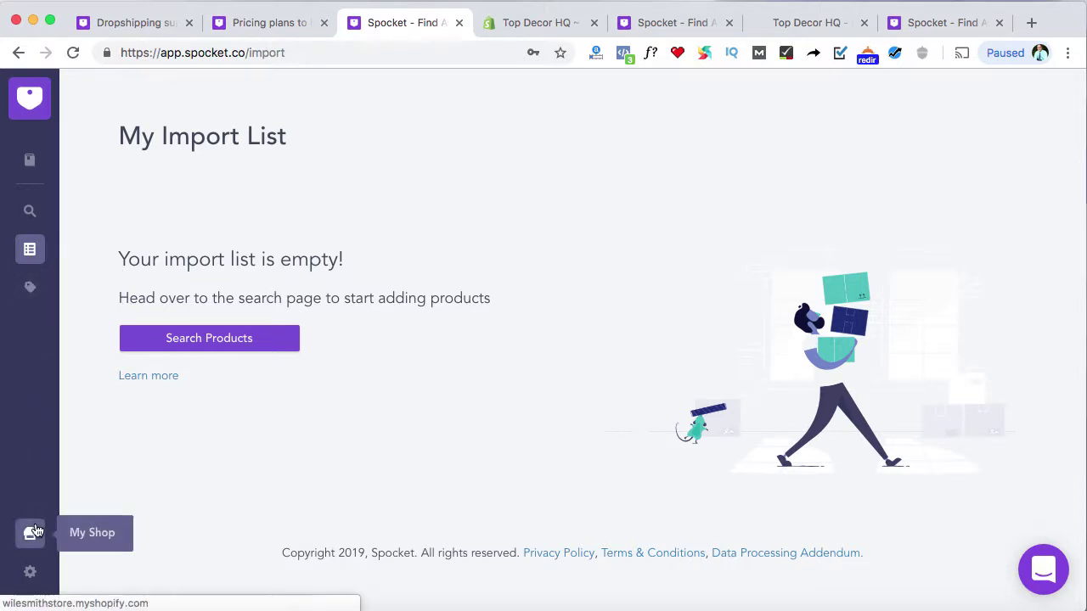
pyautogui.click(32, 574)
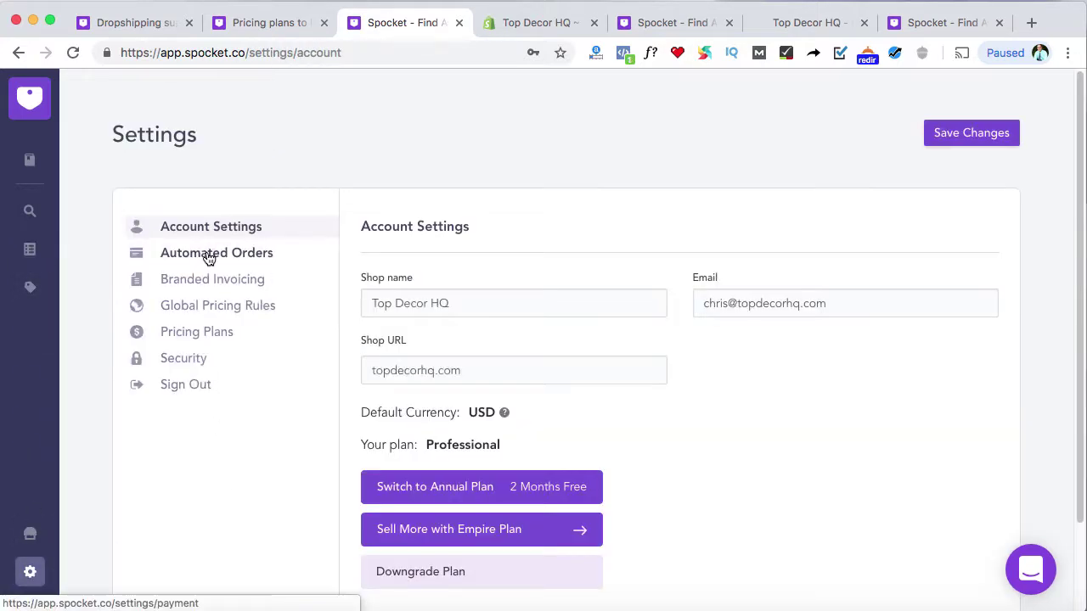
# In the global pricing rules, set the default markup to 10 with Percent as the markup type.
pyautogui.click(212, 311)
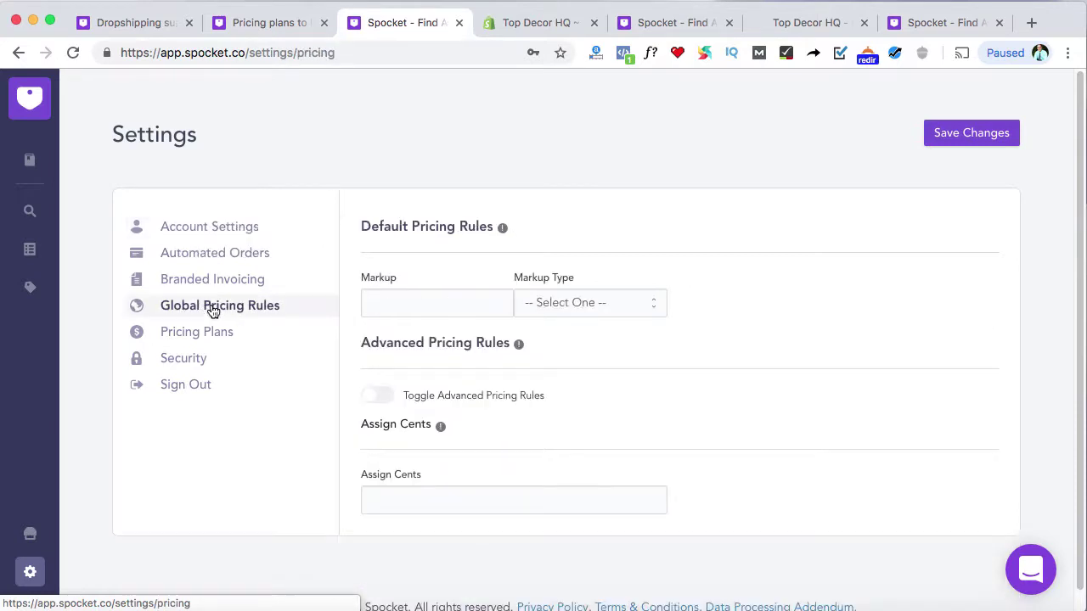
pyautogui.click(404, 304)
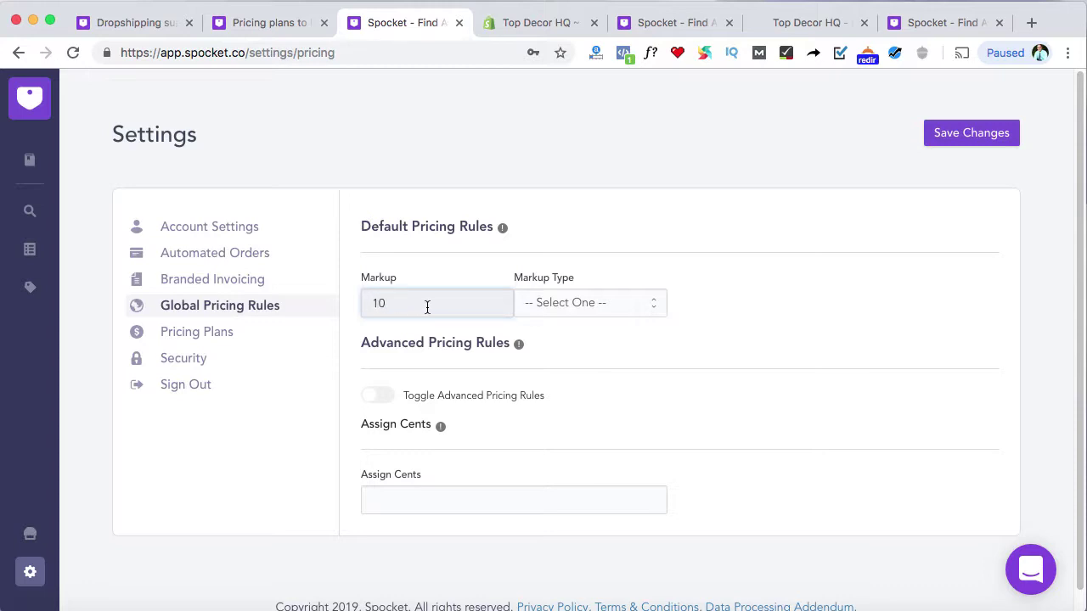
pyautogui.click(535, 312)
pyautogui.click(541, 318)
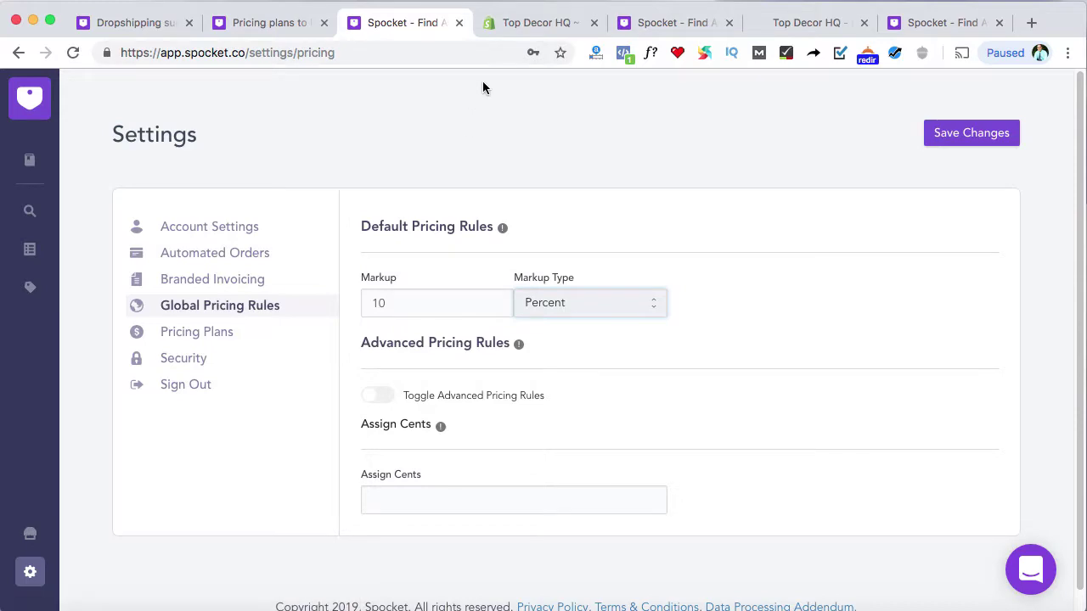
# Switch to Spocket's product search and compare the listed products' prices with their retail prices, including the Despite The Look On My Face mug.
pyautogui.click(636, 25)
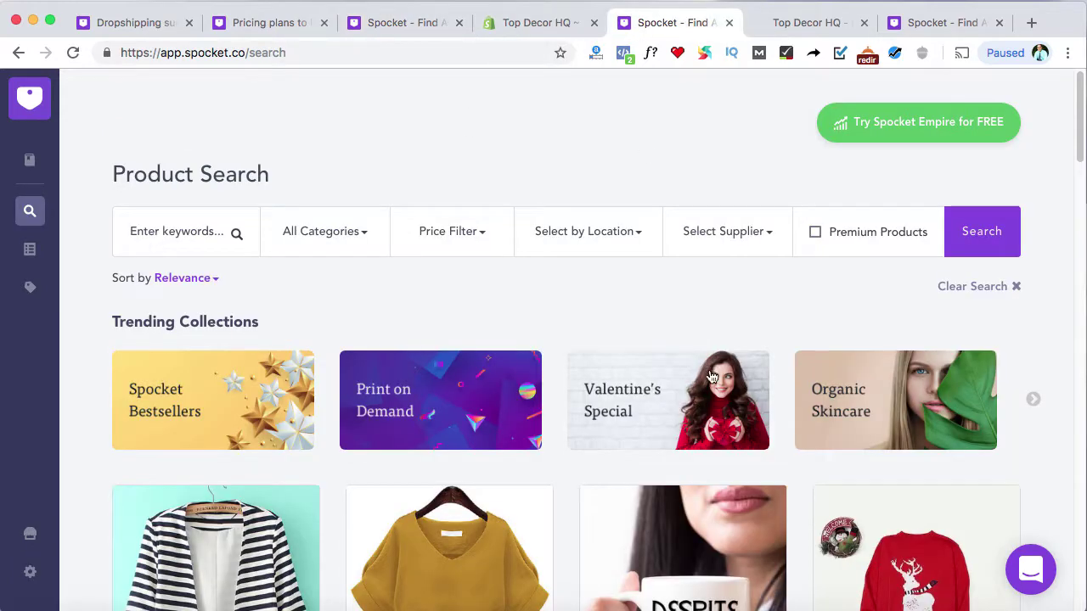
pyautogui.scroll(-3, 701, 456)
pyautogui.scroll(-2, 702, 456)
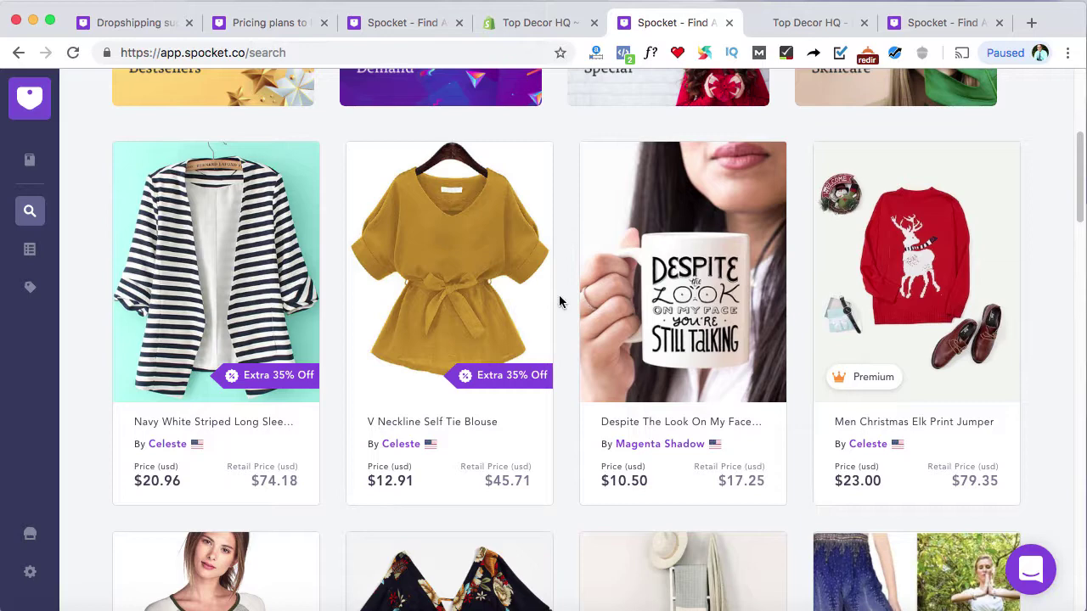
pyautogui.moveTo(601, 497)
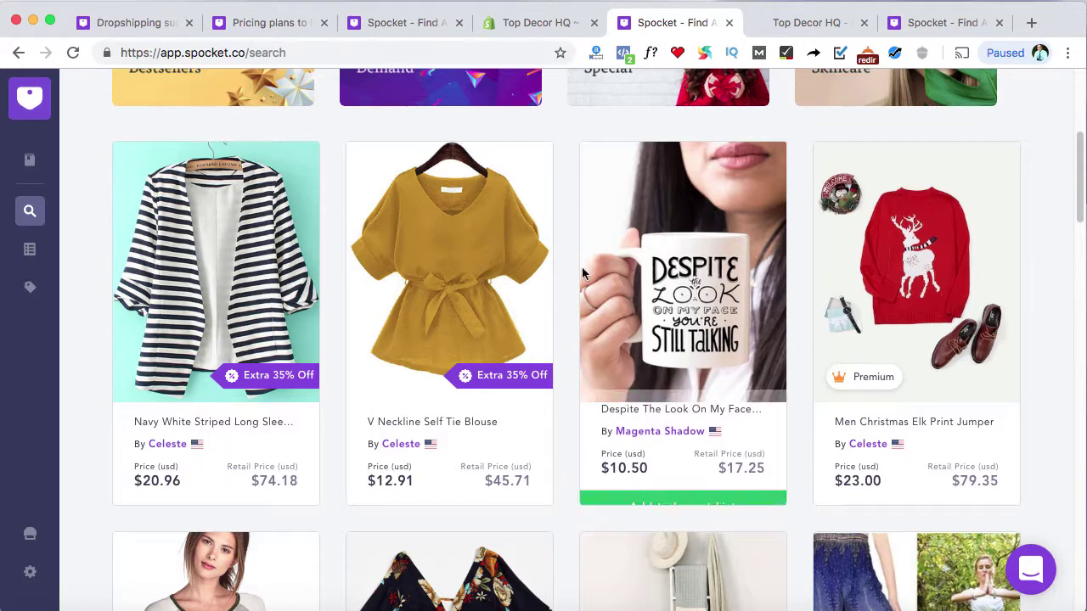
# Return to the Shopify admin and look over the store's product list.
pyautogui.click(523, 23)
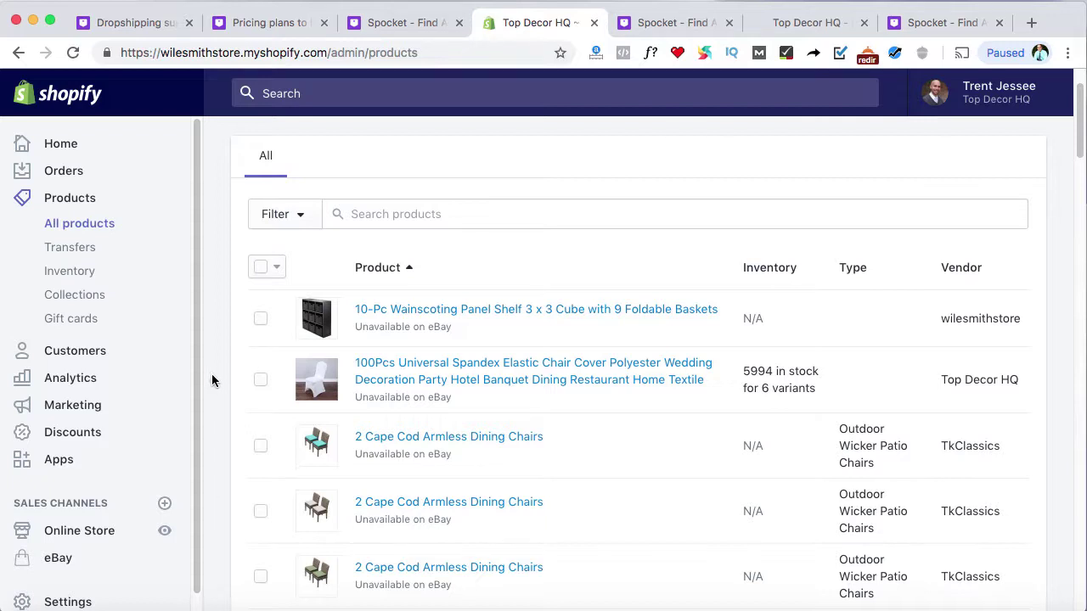
pyautogui.scroll(-1, 212, 380)
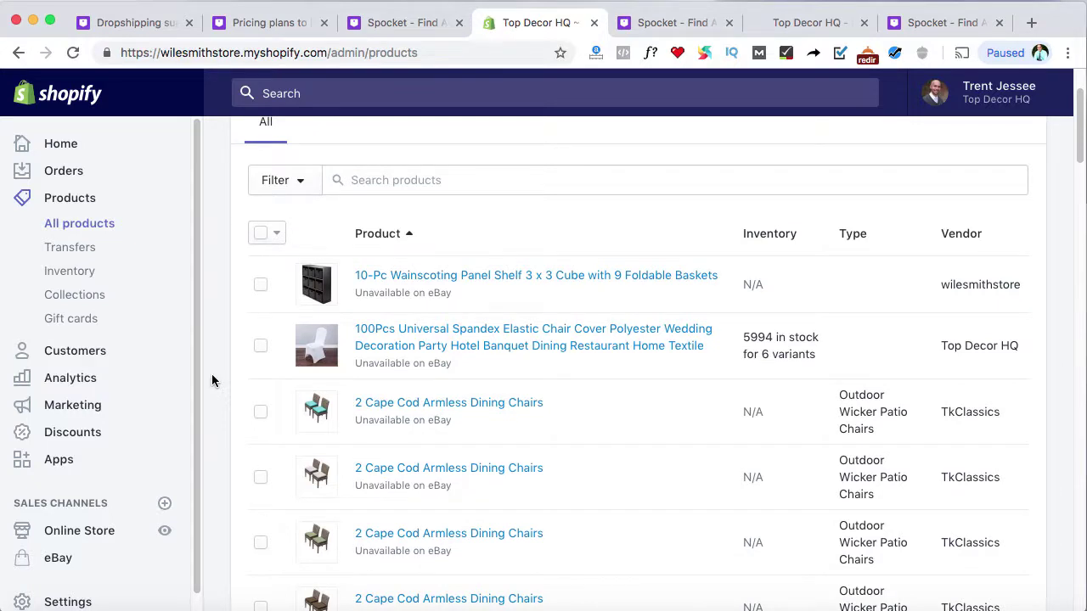